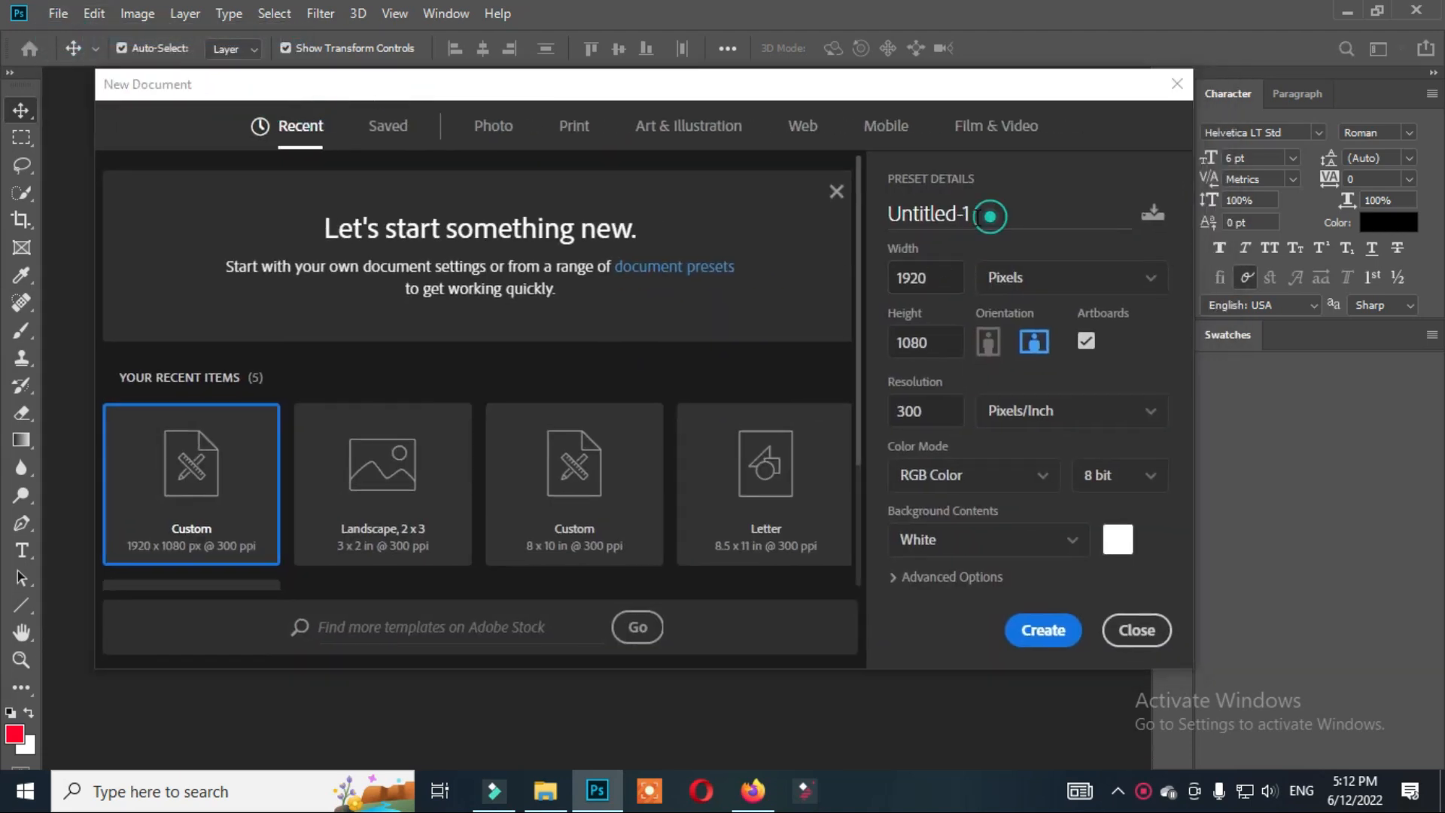
# - Create a portrait document named "ID card design tutorial", 2 inches wide by 3 inches high
pyautogui.click(990, 216)
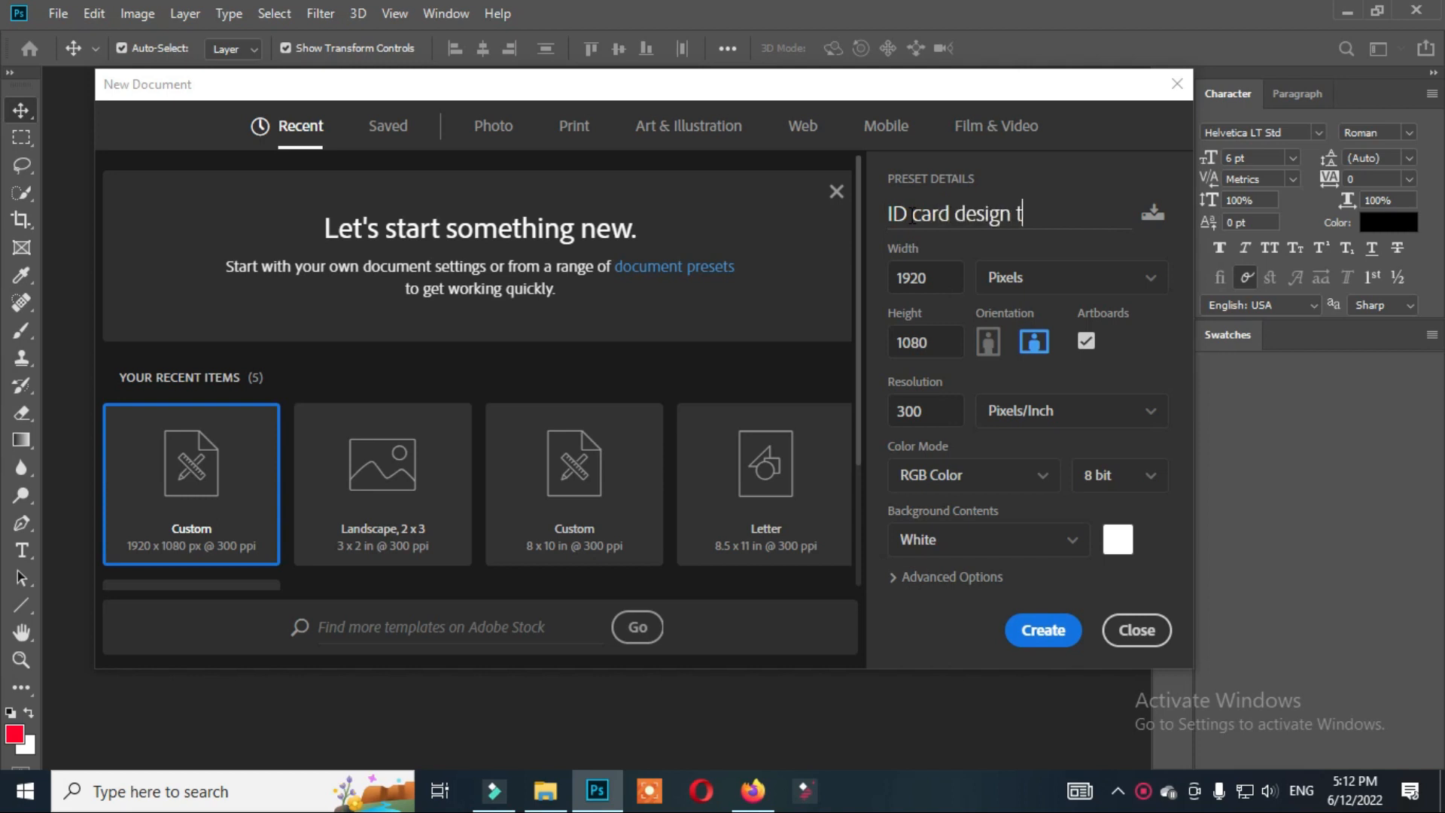
pyautogui.click(1106, 279)
pyautogui.click(1110, 349)
pyautogui.moveTo(949, 277); pyautogui.dragTo(849, 277)
pyautogui.write('3')
pyautogui.moveTo(950, 342); pyautogui.dragTo(869, 344)
pyautogui.write('2')
pyautogui.click(989, 342)
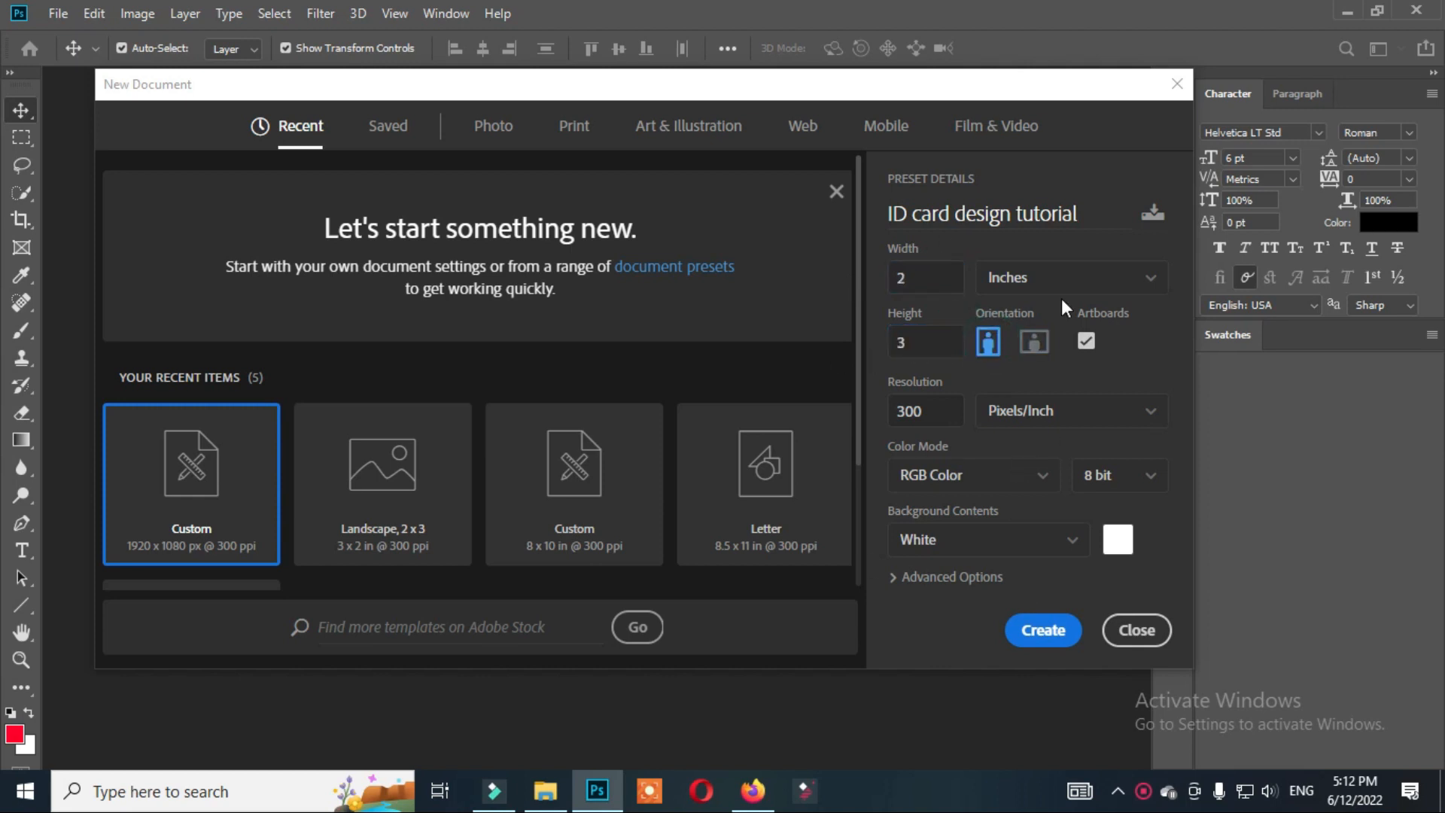
pyautogui.click(1033, 628)
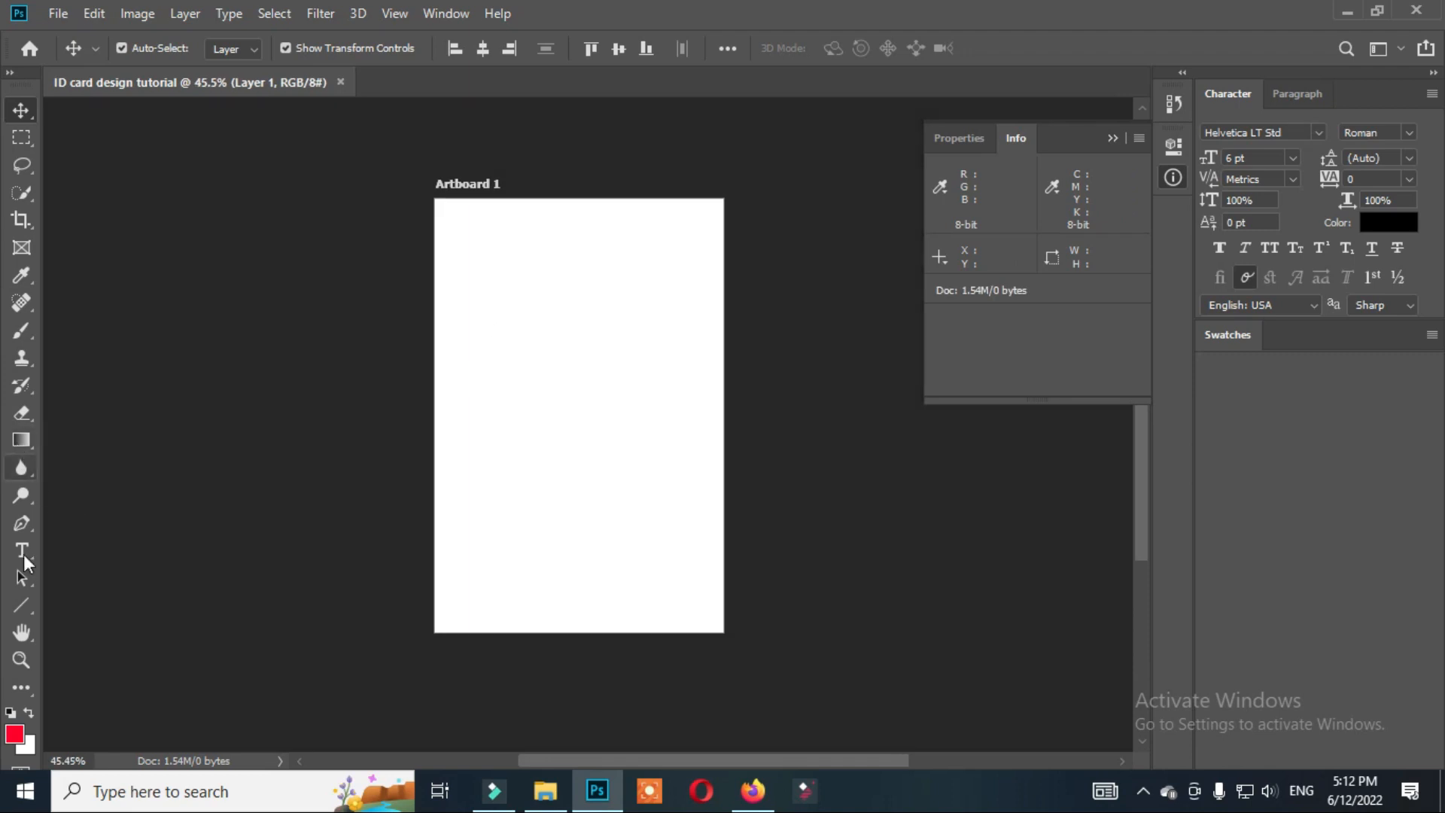
# - Add a black rectangle 3 in wide by 2 in high on the artboard
pyautogui.rightClick(21, 605)
pyautogui.click(129, 603)
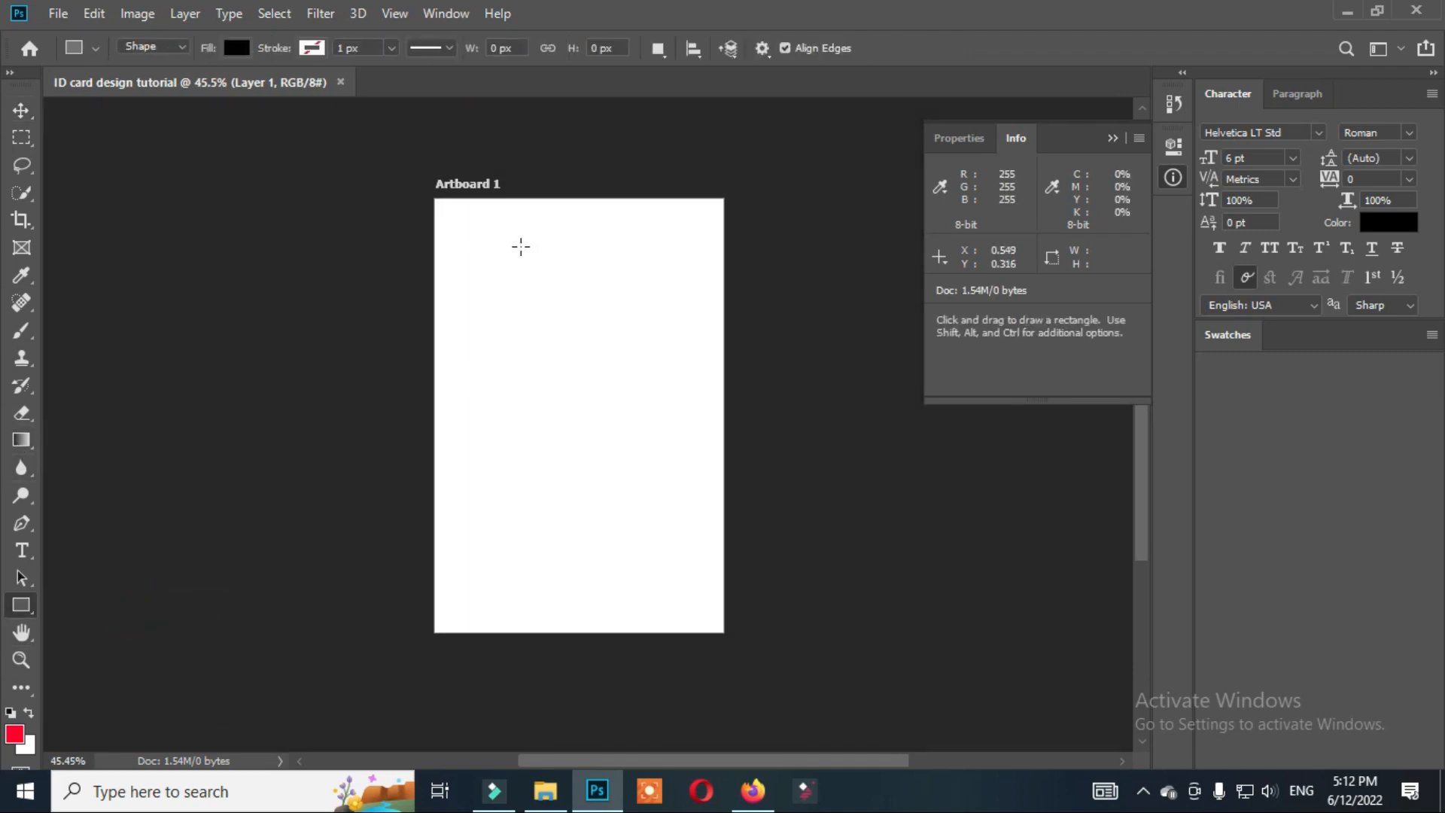
pyautogui.click(649, 259)
pyautogui.write('3 in')
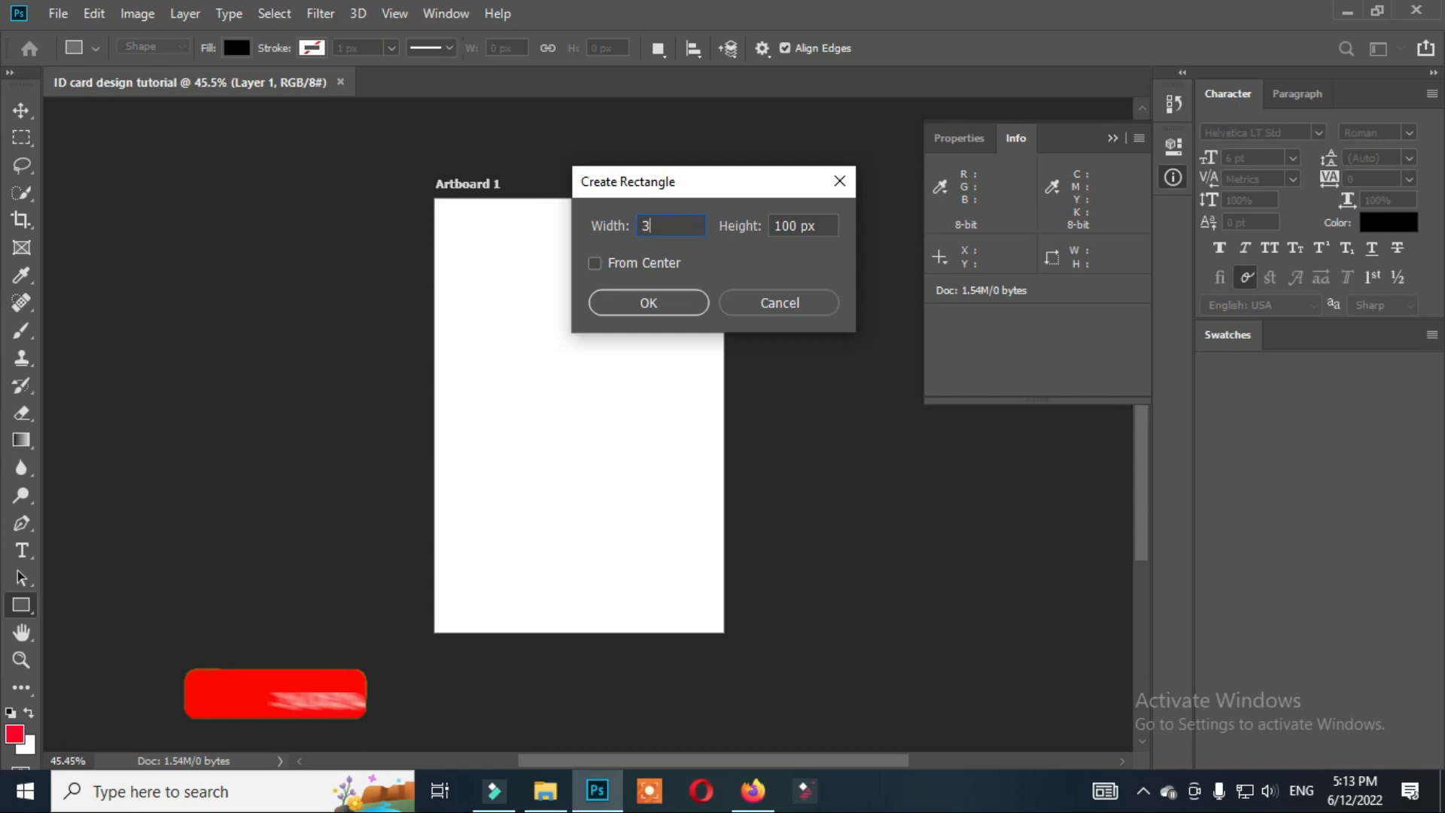
pyautogui.press('Tab')
pyautogui.write('2in')
pyautogui.click(659, 301)
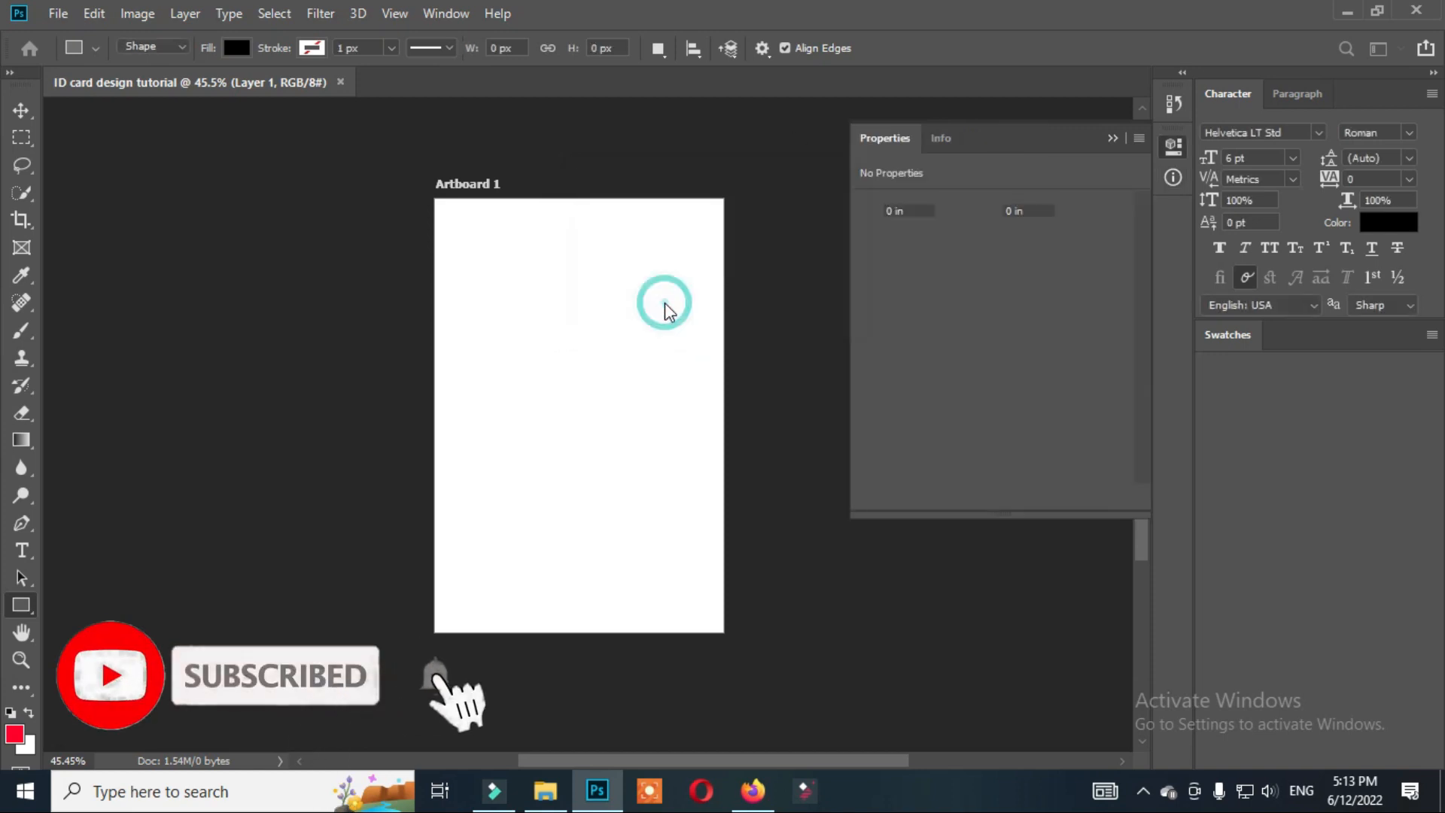
# - Try to rotate the image 90° clockwise
pyautogui.click(138, 15)
pyautogui.moveTo(226, 213)
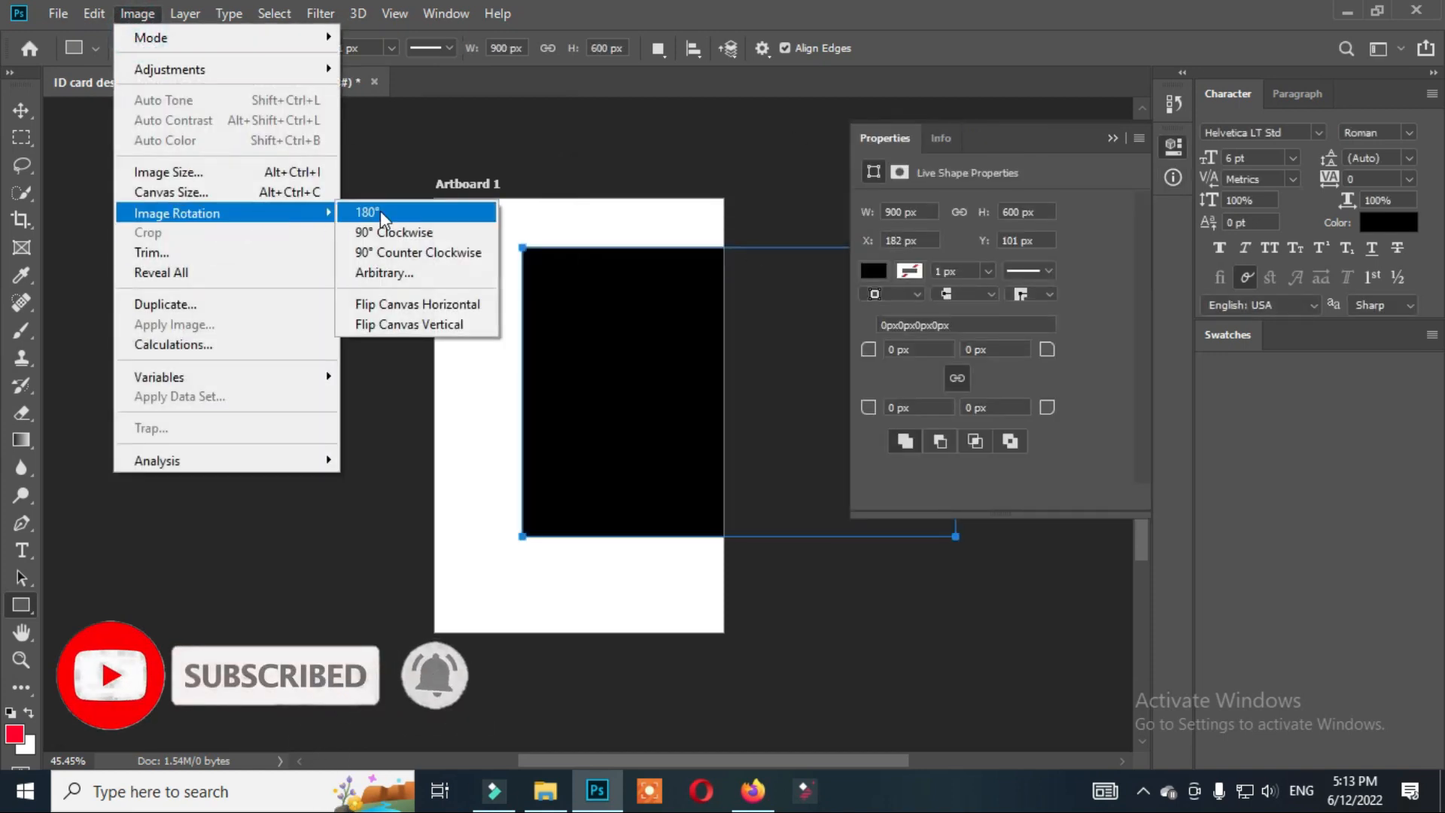
pyautogui.click(388, 230)
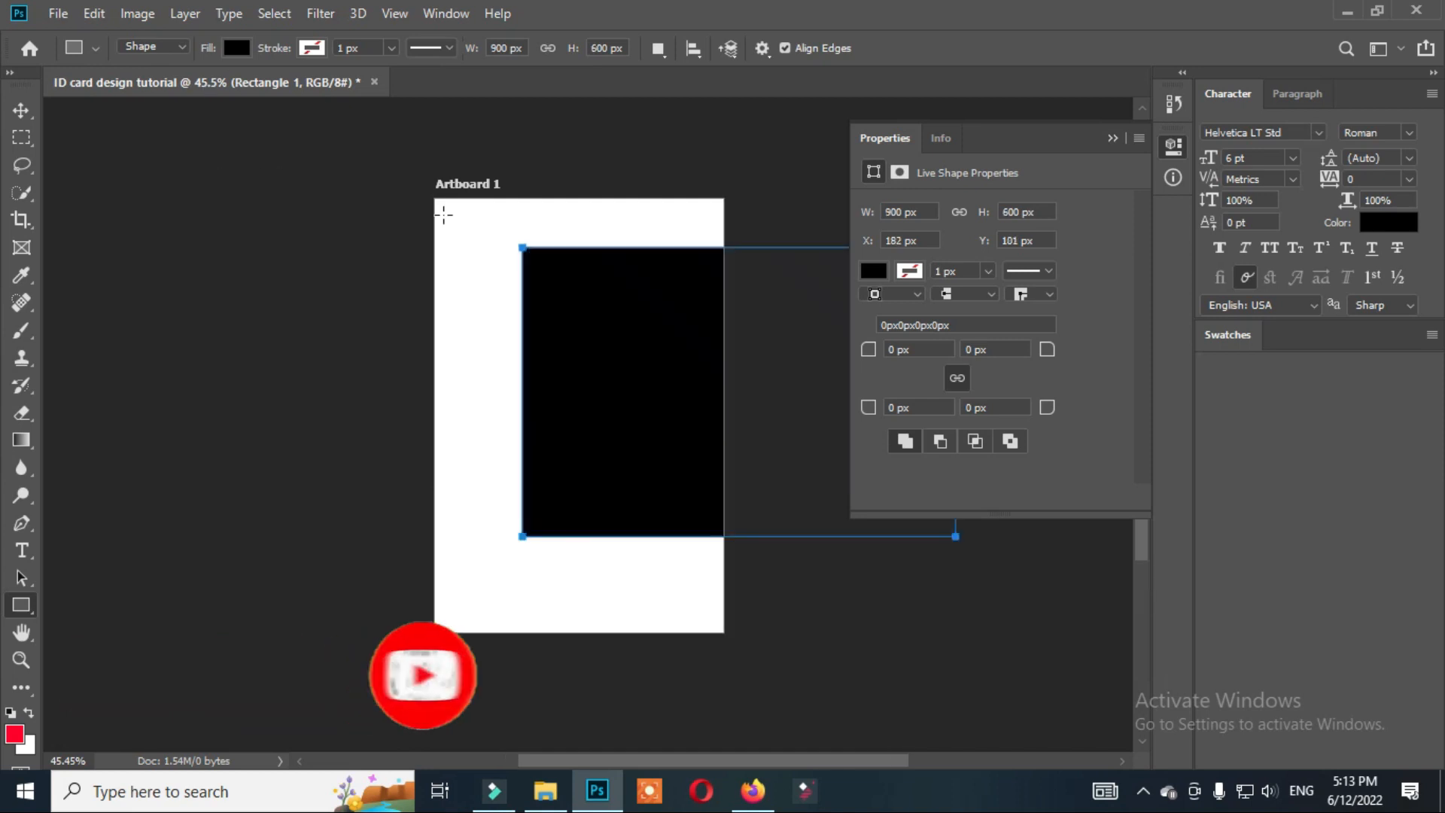
# - Rotate the rectangle 90° with Free Transform and move it so it covers the whole artboard
pyautogui.press('v')
pyautogui.rightClick(642, 333)
pyautogui.press('Escape')
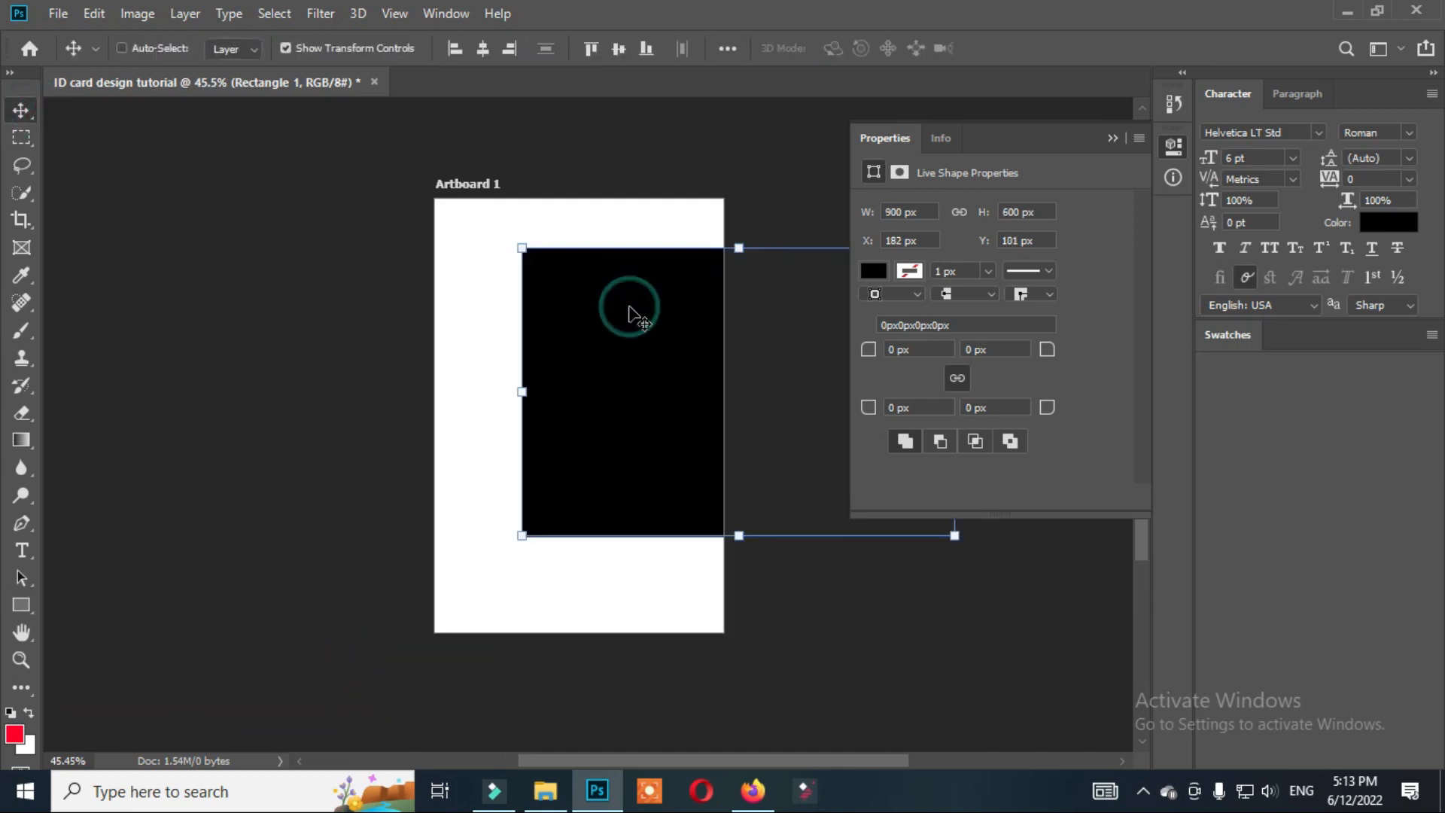
pyautogui.hotkey('ctrl', 't')
pyautogui.rightClick(654, 328)
pyautogui.click(771, 547)
pyautogui.moveTo(515, 400); pyautogui.dragTo(467, 401)
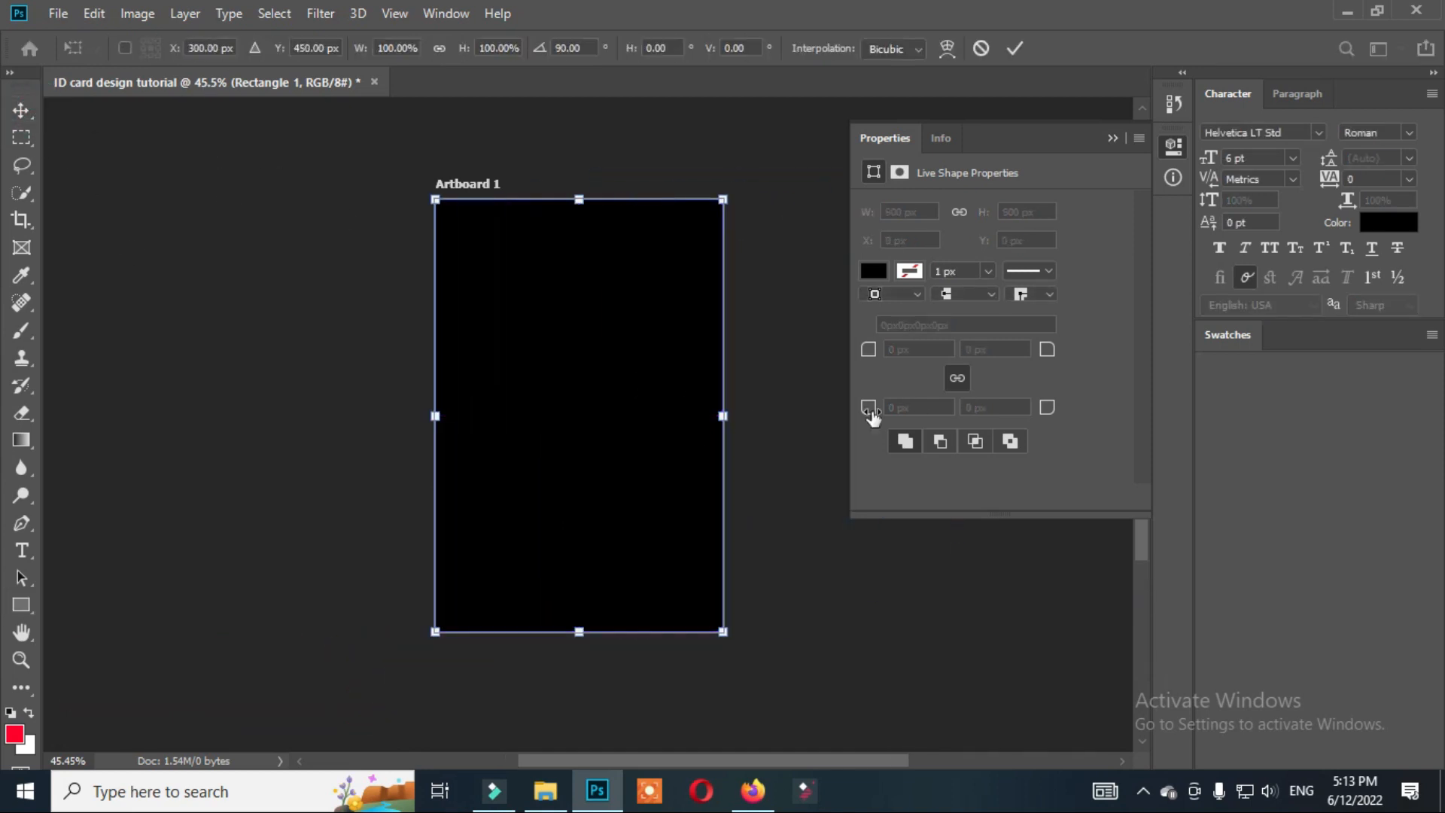
pyautogui.press('Return')
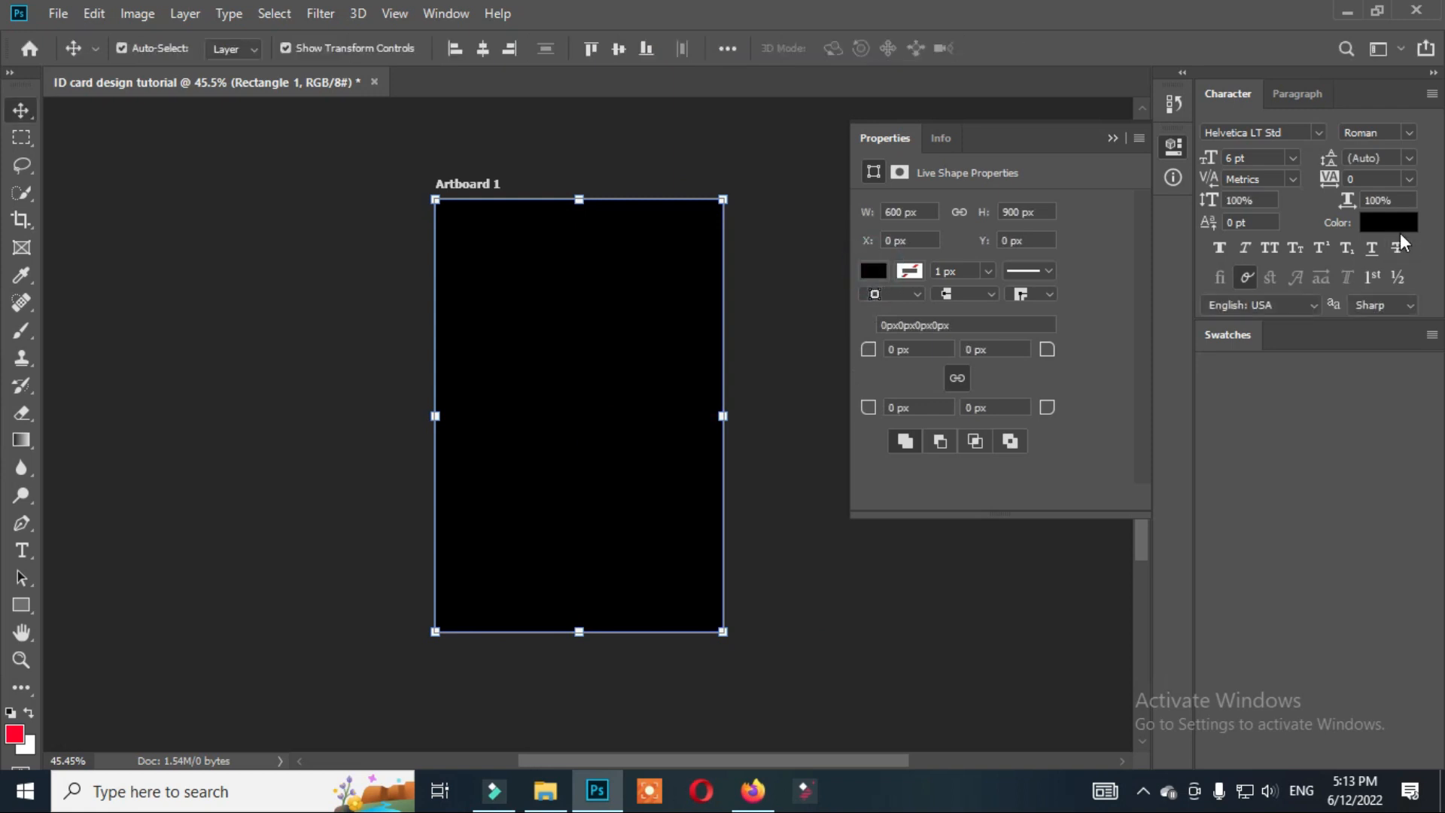
# - Fill the background rectangle with pale cyan (#d6ffff)
pyautogui.click(873, 271)
pyautogui.click(1074, 316)
pyautogui.click(1150, 252)
pyautogui.click(898, 119)
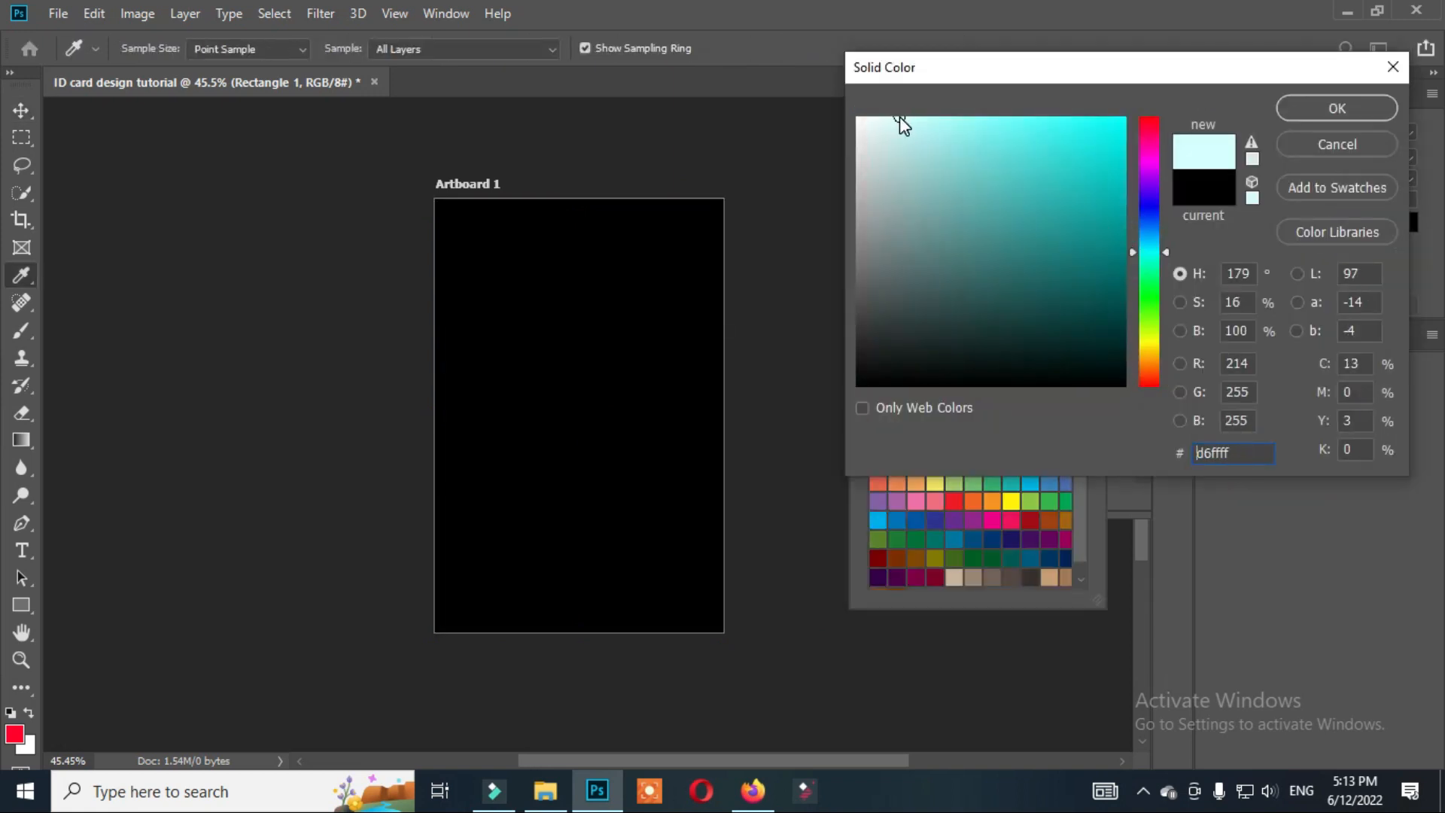
pyautogui.click(1338, 107)
pyautogui.click(194, 161)
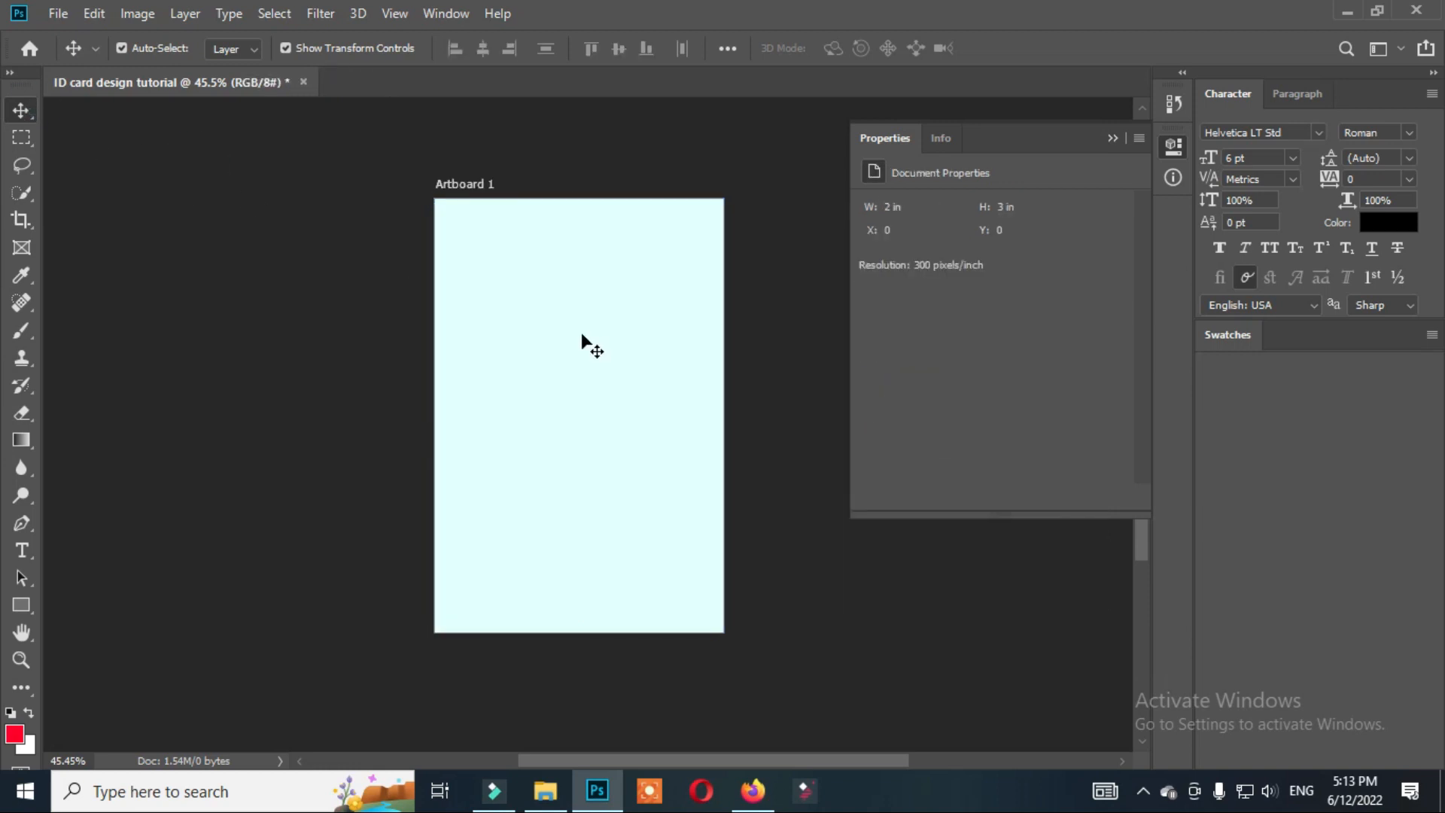
# - Draw a black rounded rectangle, about 148 by 195 px with 10 px corners, overhanging the artboard's upper-left corner
pyautogui.scroll(1, 566, 385)
pyautogui.click(41, 607)
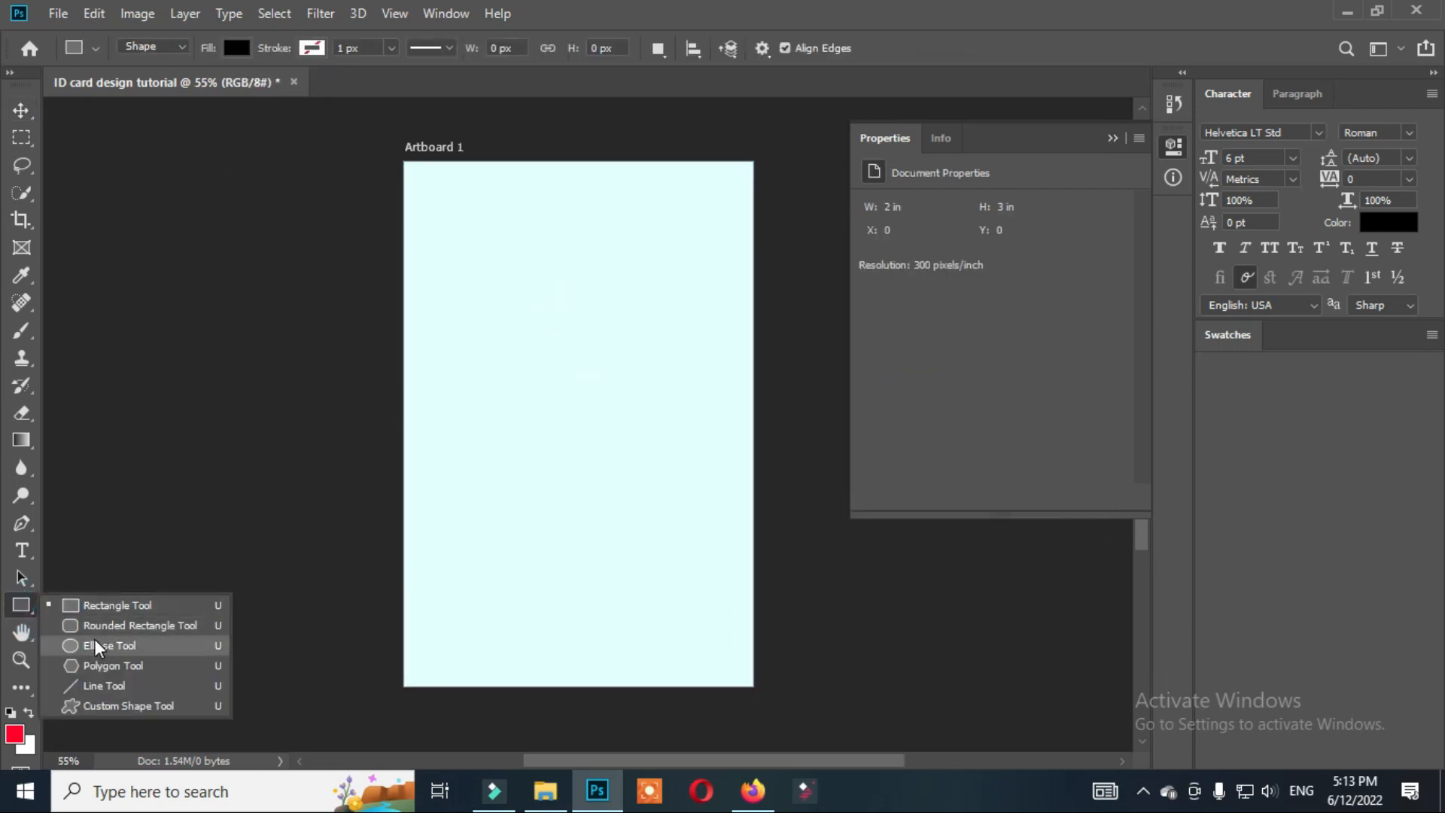
pyautogui.click(120, 624)
pyautogui.moveTo(361, 143); pyautogui.dragTo(738, 639)
pyautogui.press('v')
pyautogui.click(294, 265)
pyautogui.press('Return')
# - Duplicate the rounded rectangle onto the artboard's right edge near the lower corner and reduce its height to about 88 px
pyautogui.click(429, 194)
pyautogui.click(743, 587)
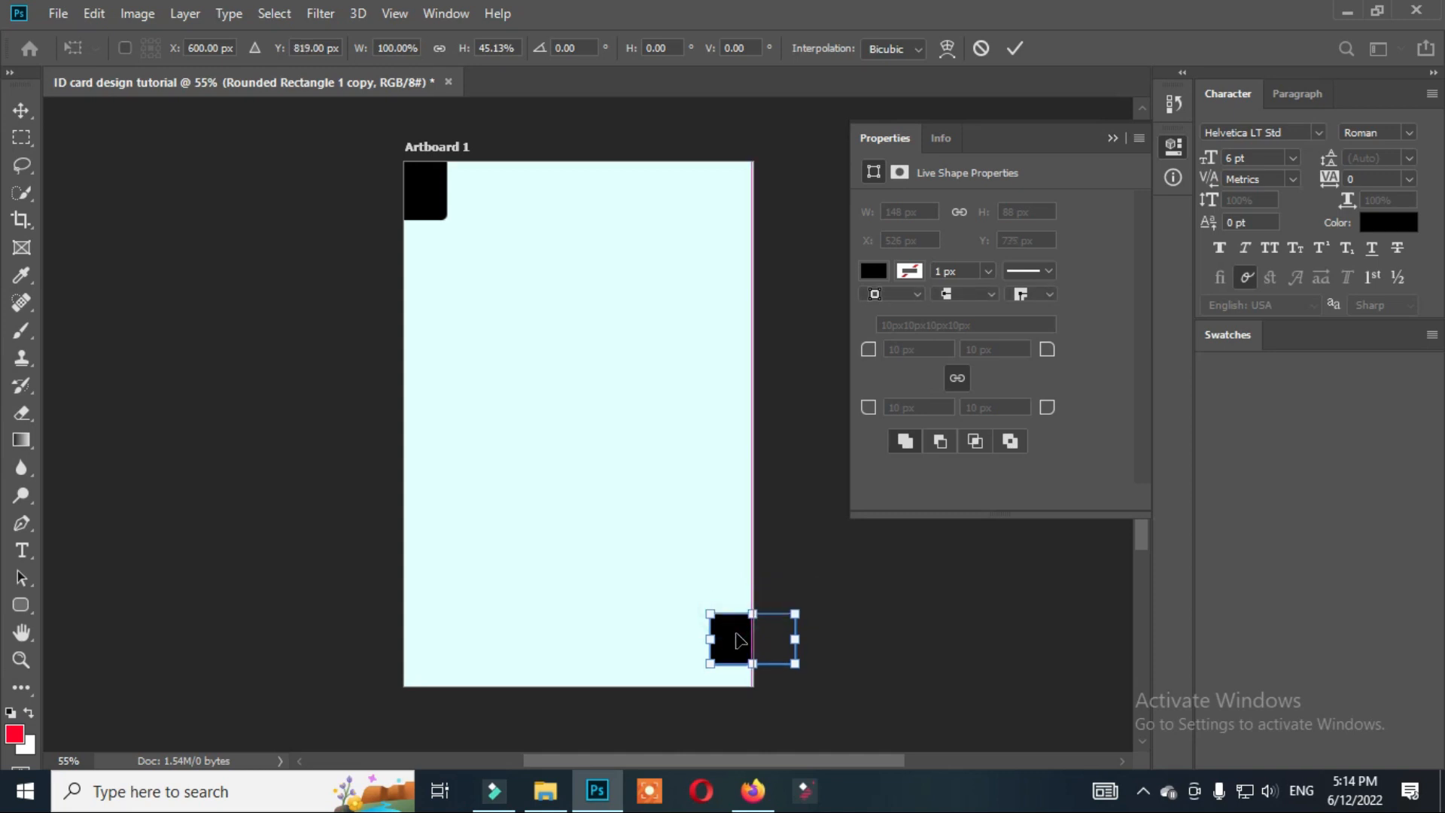
pyautogui.press('Return')
pyautogui.click(865, 613)
# - Draw a black circle about 299 px in diameter, roughly centred on the artboard's lower-left corner
pyautogui.click(22, 604)
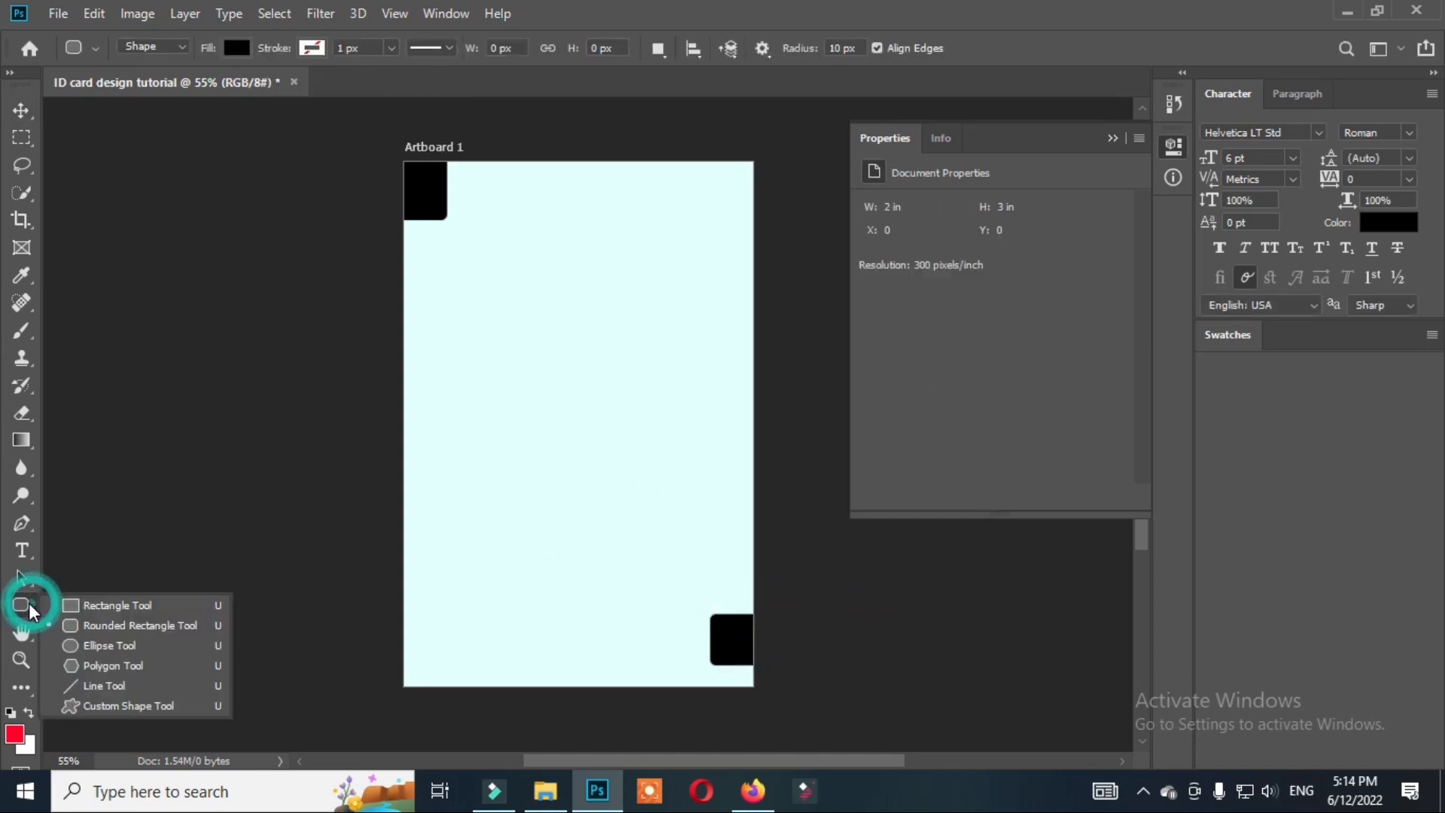
pyautogui.click(130, 627)
pyautogui.click(22, 604)
pyautogui.click(108, 628)
pyautogui.click(22, 606)
pyautogui.click(113, 644)
pyautogui.moveTo(313, 596); pyautogui.dragTo(493, 545)
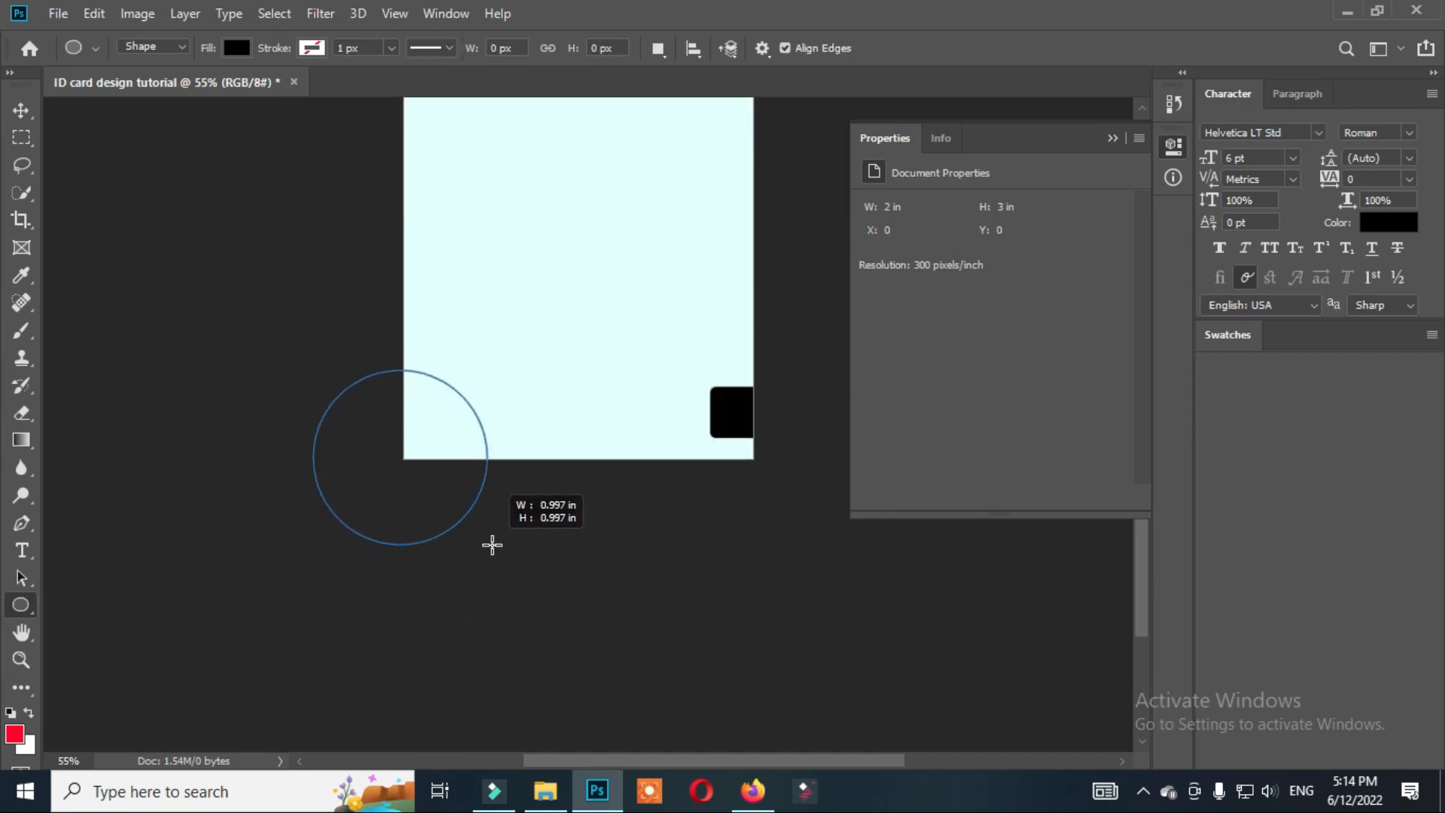
pyautogui.click(872, 304)
pyautogui.click(21, 110)
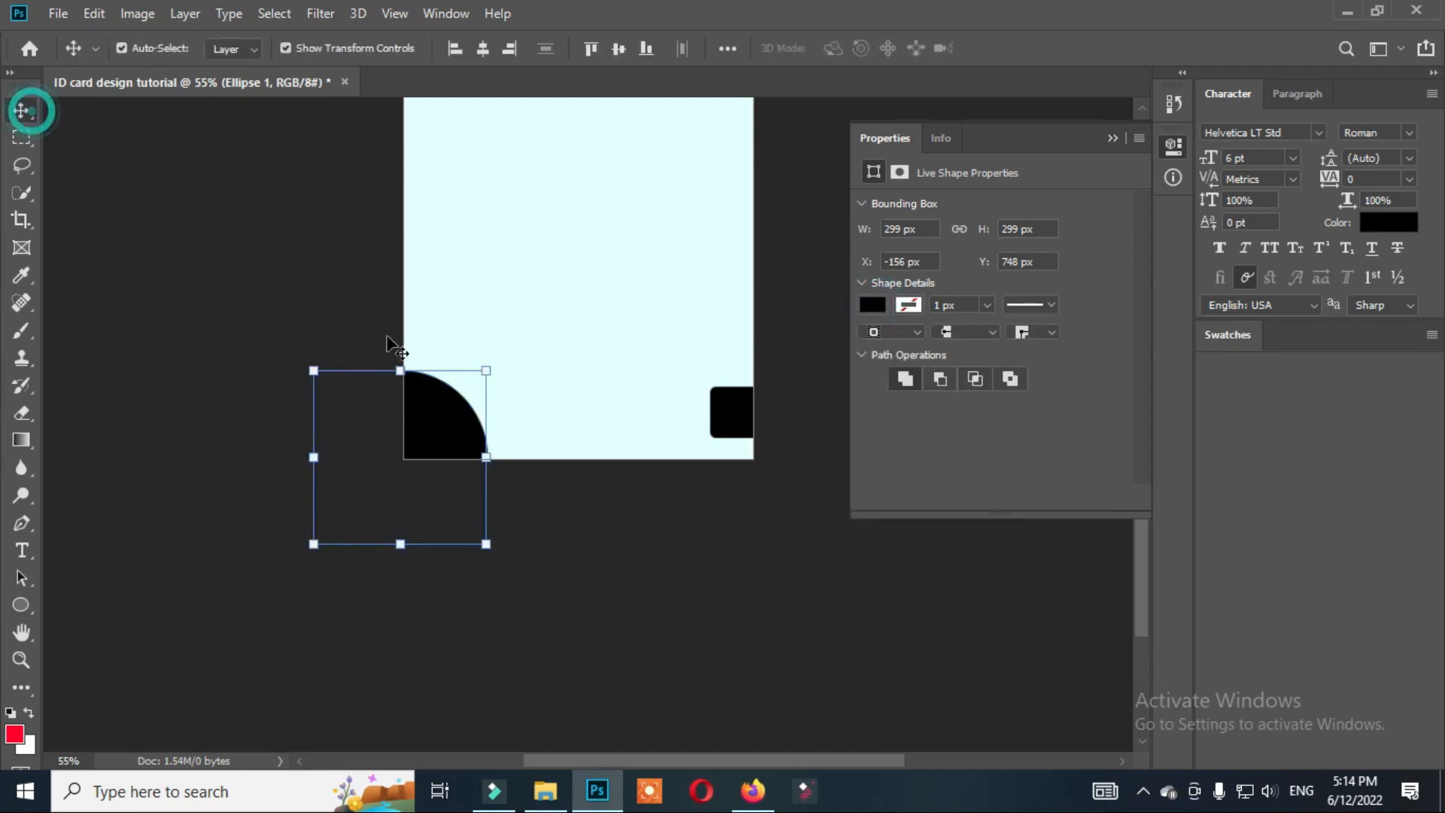
# - Duplicate the circle onto the artboard's upper-right corner and shrink the copy to about 79 px
pyautogui.scroll(2, 468, 405)
pyautogui.scroll(2, 459, 399)
pyautogui.moveTo(429, 607); pyautogui.dragTo(647, 214)
pyautogui.hotkey('ctrl', 't')
pyautogui.moveTo(797, 120); pyautogui.dragTo(747, 140)
pyautogui.press('Return')
# - Remove the fill of the lower-left circle and give it an 8 px red stroke
pyautogui.click(442, 607)
pyautogui.click(907, 305)
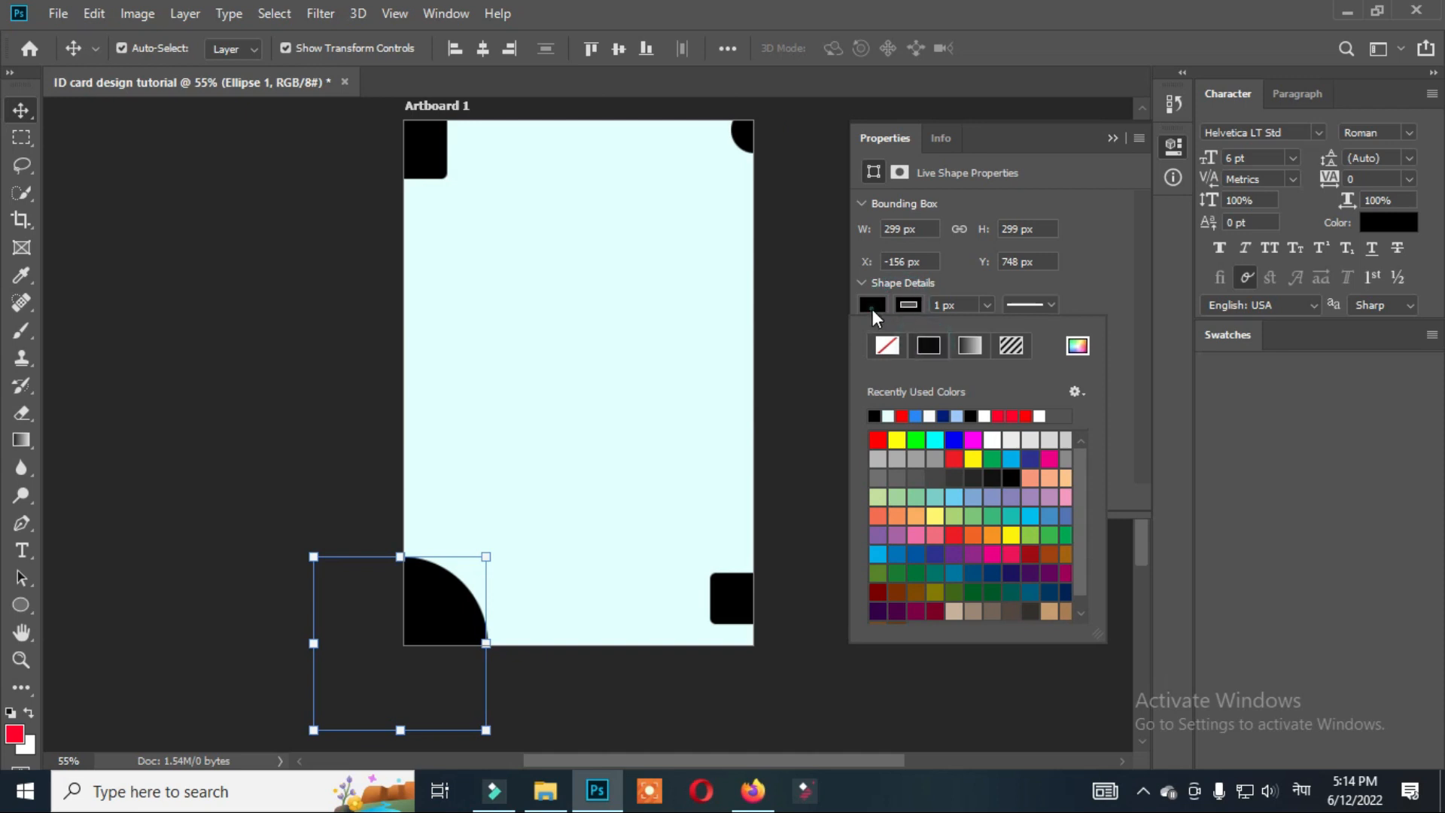
pyautogui.click(885, 348)
pyautogui.click(910, 307)
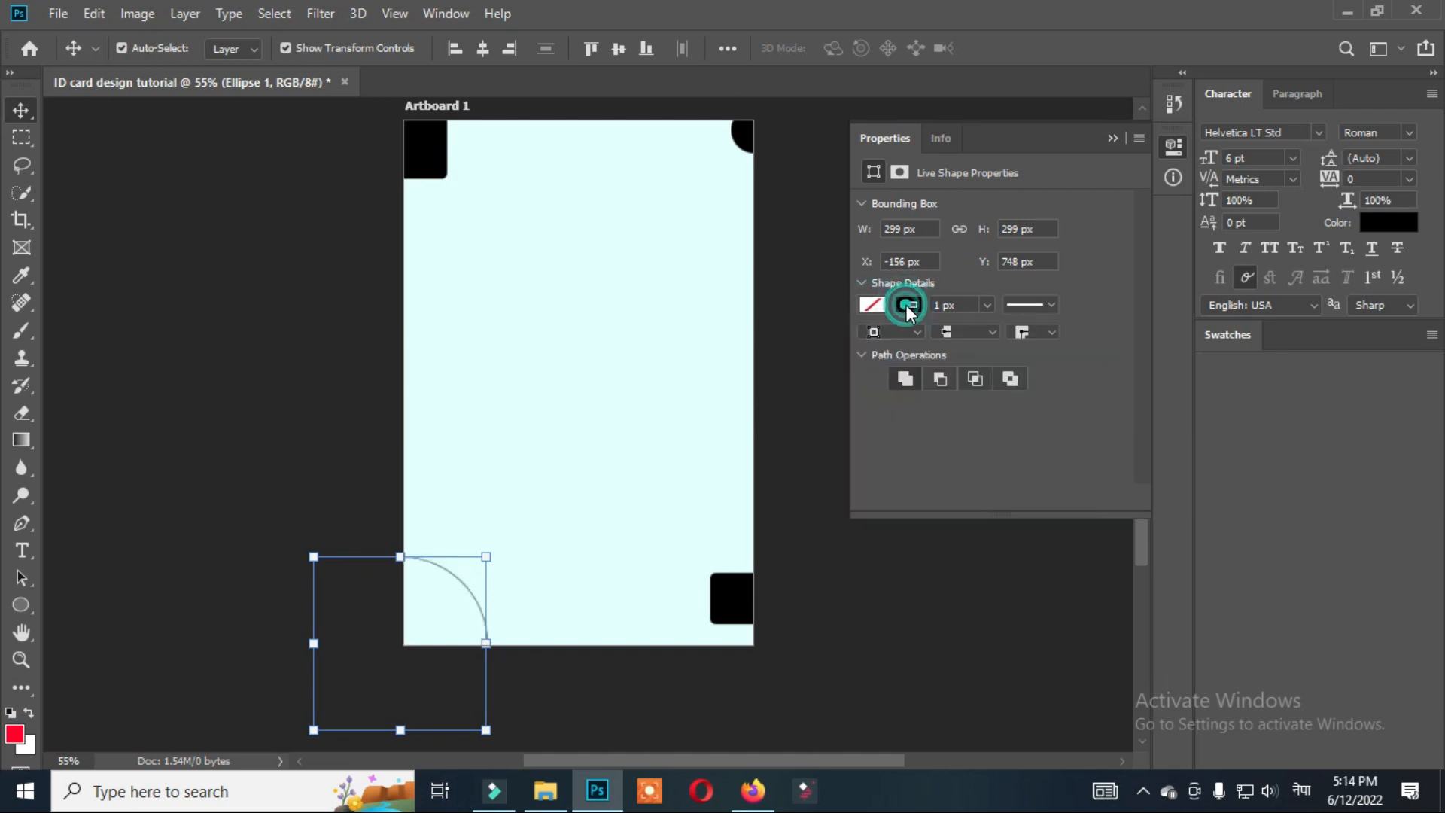
pyautogui.press('u')
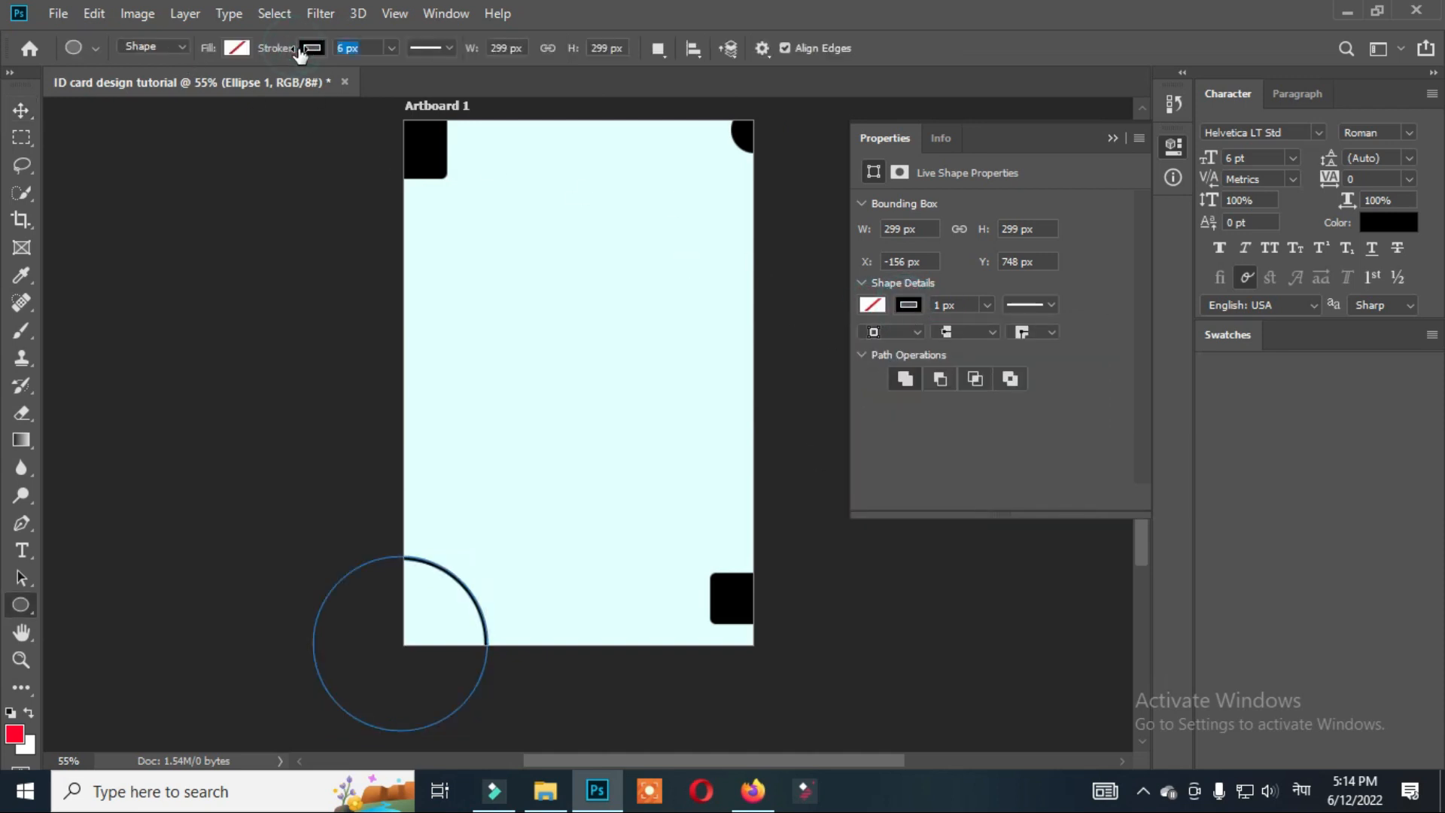
pyautogui.click(909, 305)
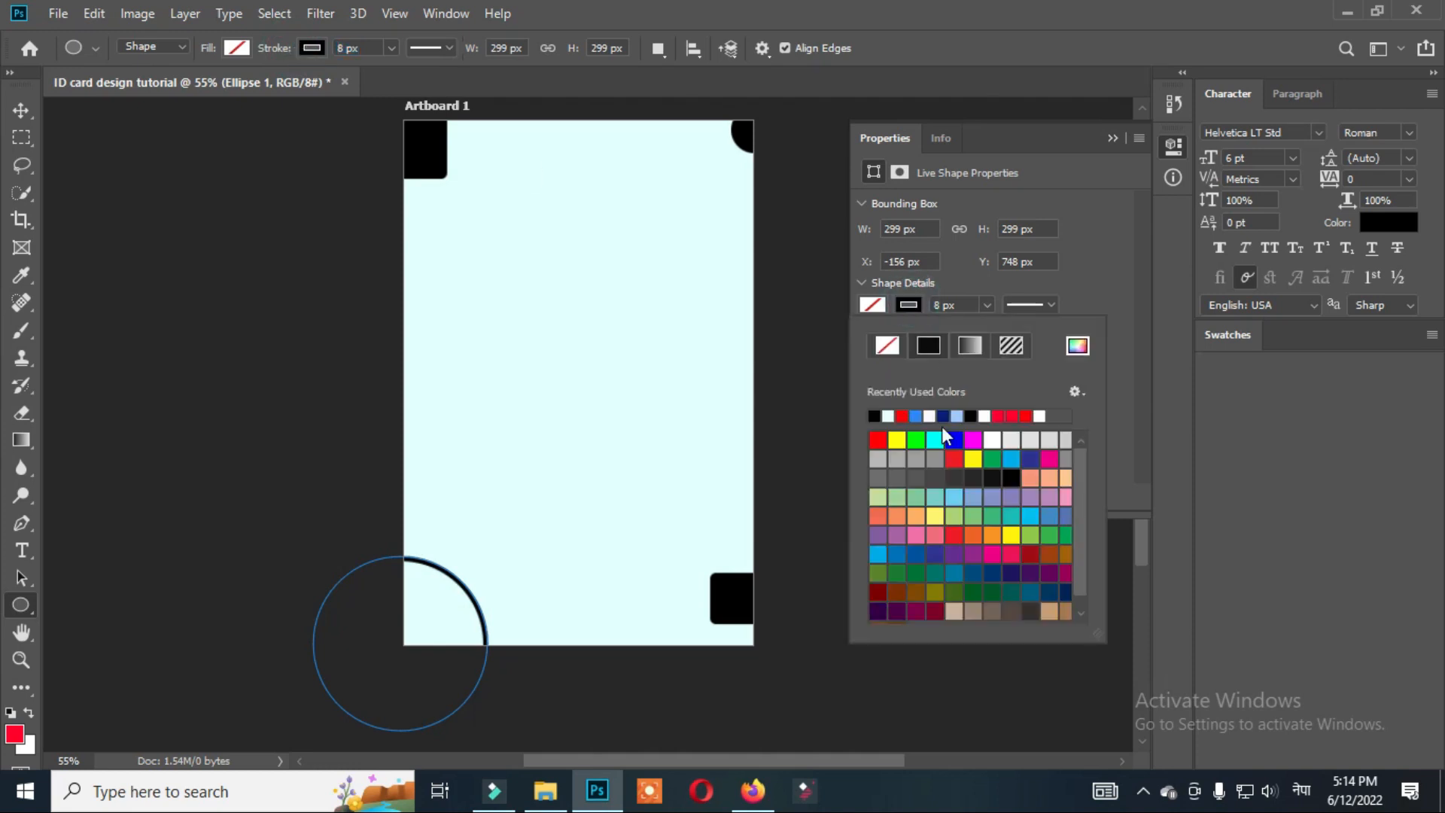
pyautogui.click(21, 110)
# - Fill the small circle in the artboard's upper-right corner with bright red
pyautogui.click(743, 134)
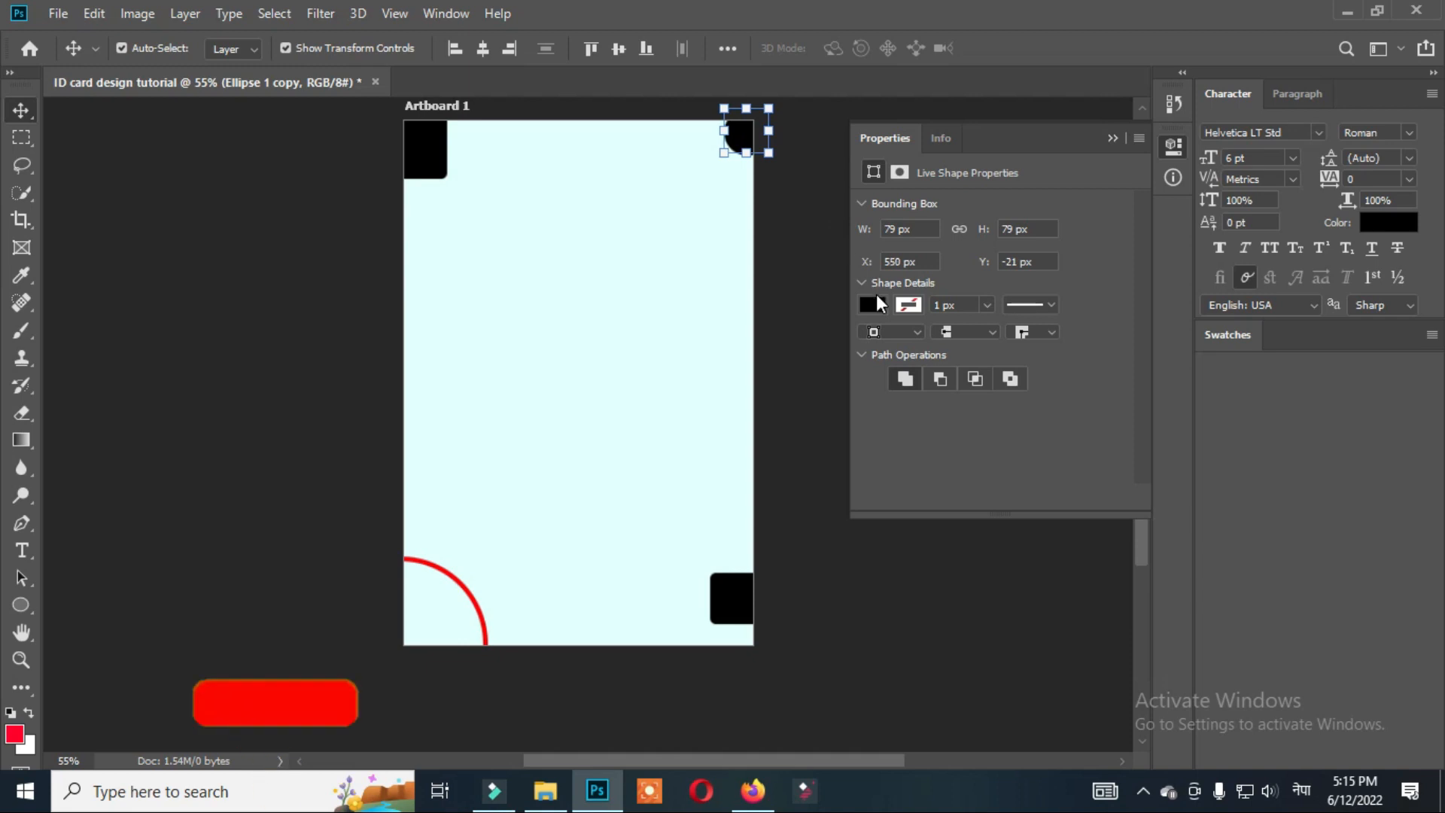
pyautogui.click(873, 305)
pyautogui.click(876, 407)
pyautogui.click(263, 174)
# - Fill the upper-left and lower-right rounded rectangles with the same crimson red
pyautogui.click(425, 150)
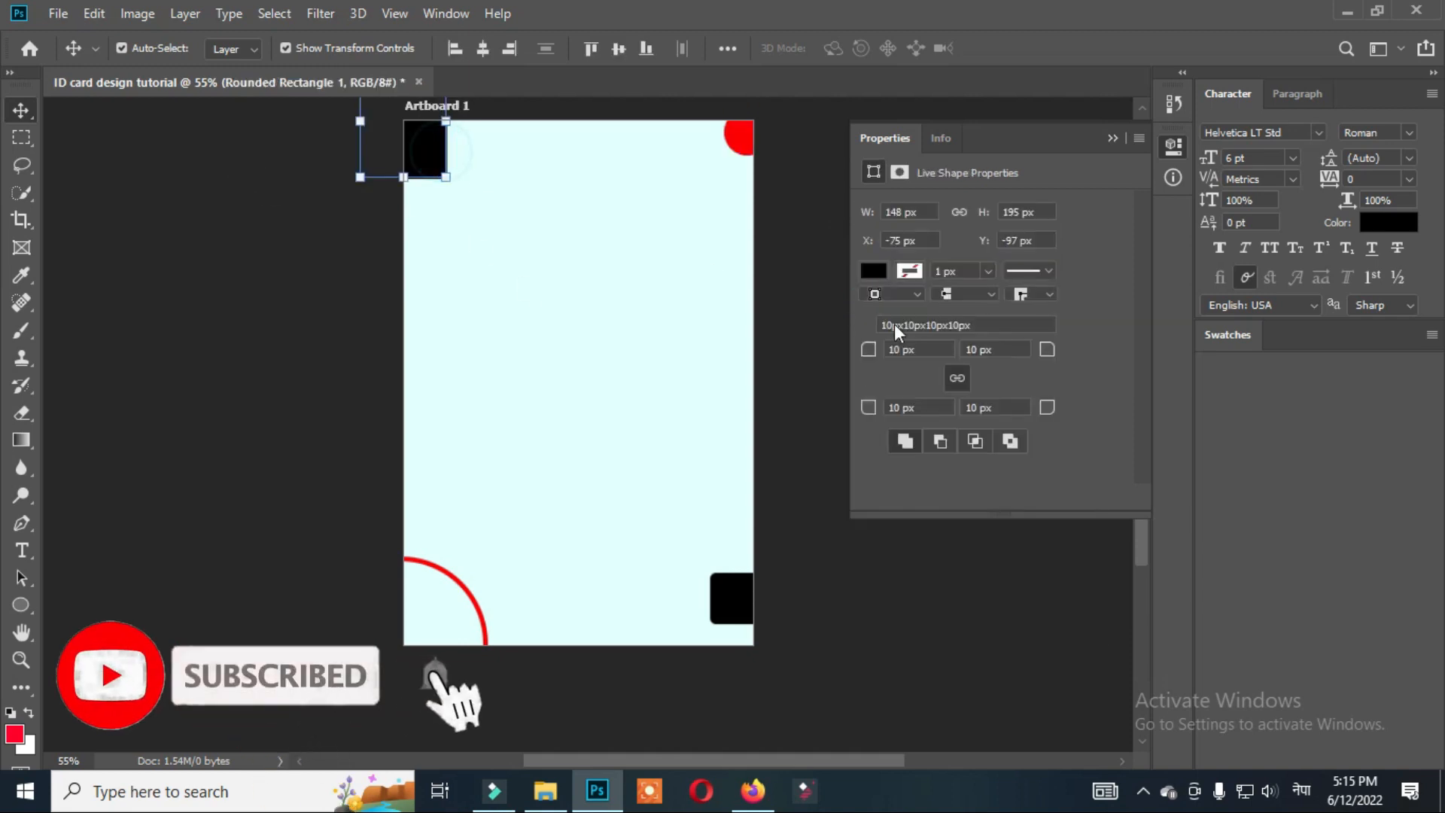
pyautogui.click(874, 271)
pyautogui.click(1012, 383)
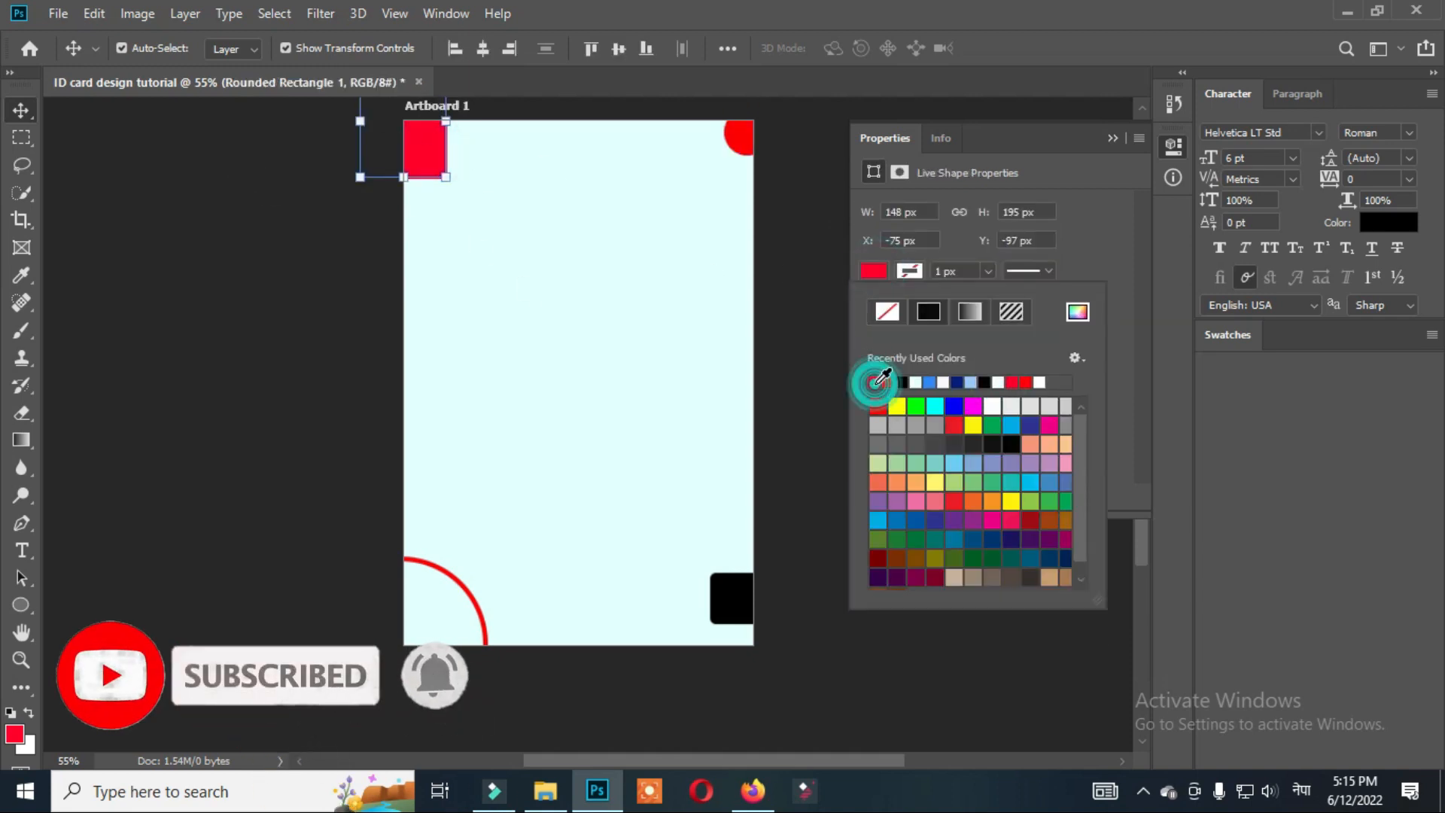
pyautogui.click(731, 595)
pyautogui.click(876, 270)
pyautogui.click(877, 382)
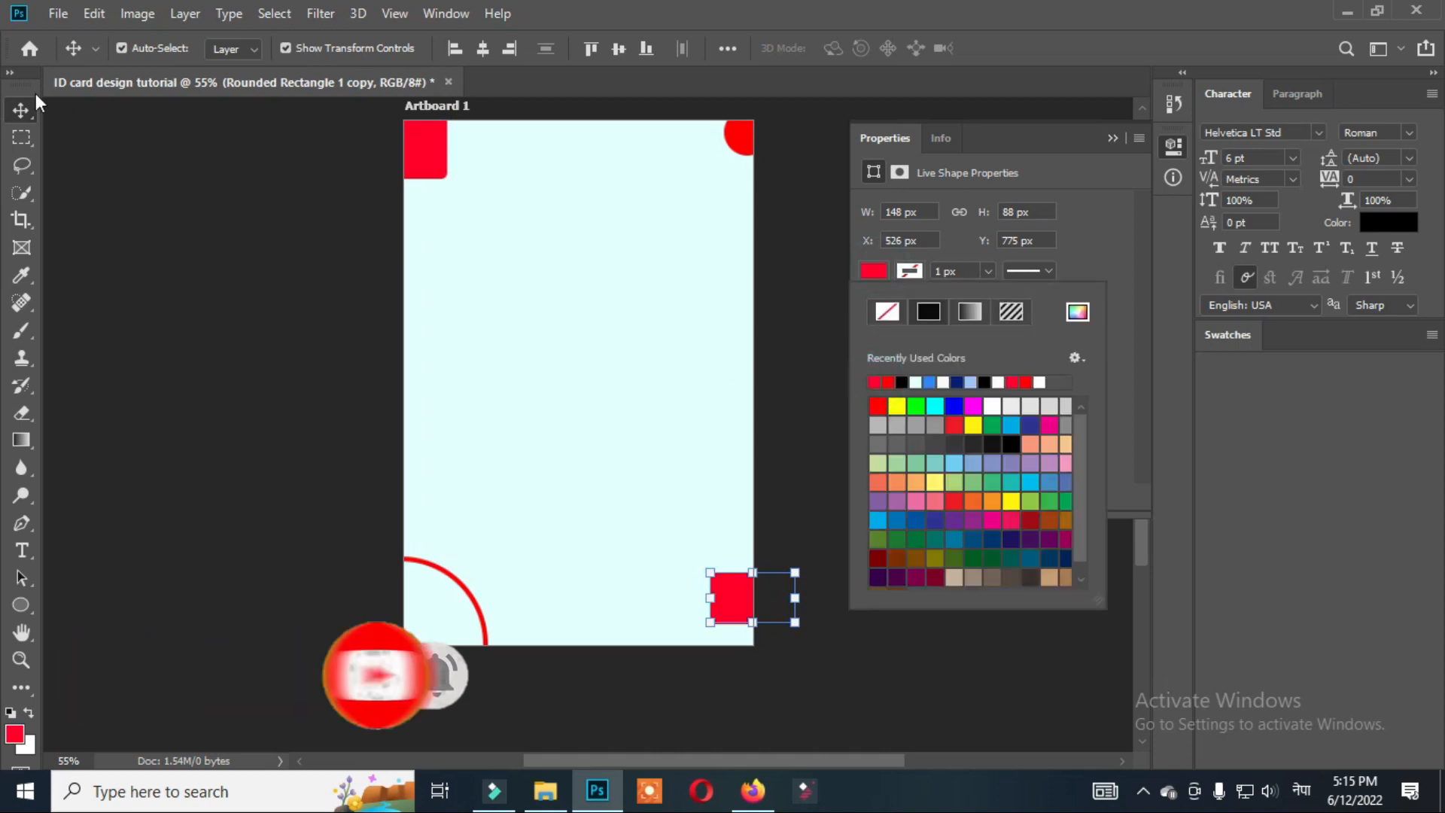
pyautogui.click(120, 156)
# - Lengthen the upper-left rounded rectangle downwards, and make the lower-right one wider, flatter and closer to the artboard's lower edge
pyautogui.moveTo(441, 149)
pyautogui.mouseDown()
pyautogui.moveTo(450, 180)
pyautogui.moveTo(439, 175)
pyautogui.mouseUp()
pyautogui.click(783, 413)
pyautogui.moveTo(726, 609)
pyautogui.mouseDown()
pyautogui.moveTo(749, 574)
pyautogui.moveTo(704, 593)
pyautogui.mouseUp()
pyautogui.moveTo(738, 594); pyautogui.dragTo(736, 622)
pyautogui.press('Return')
pyautogui.click(725, 399)
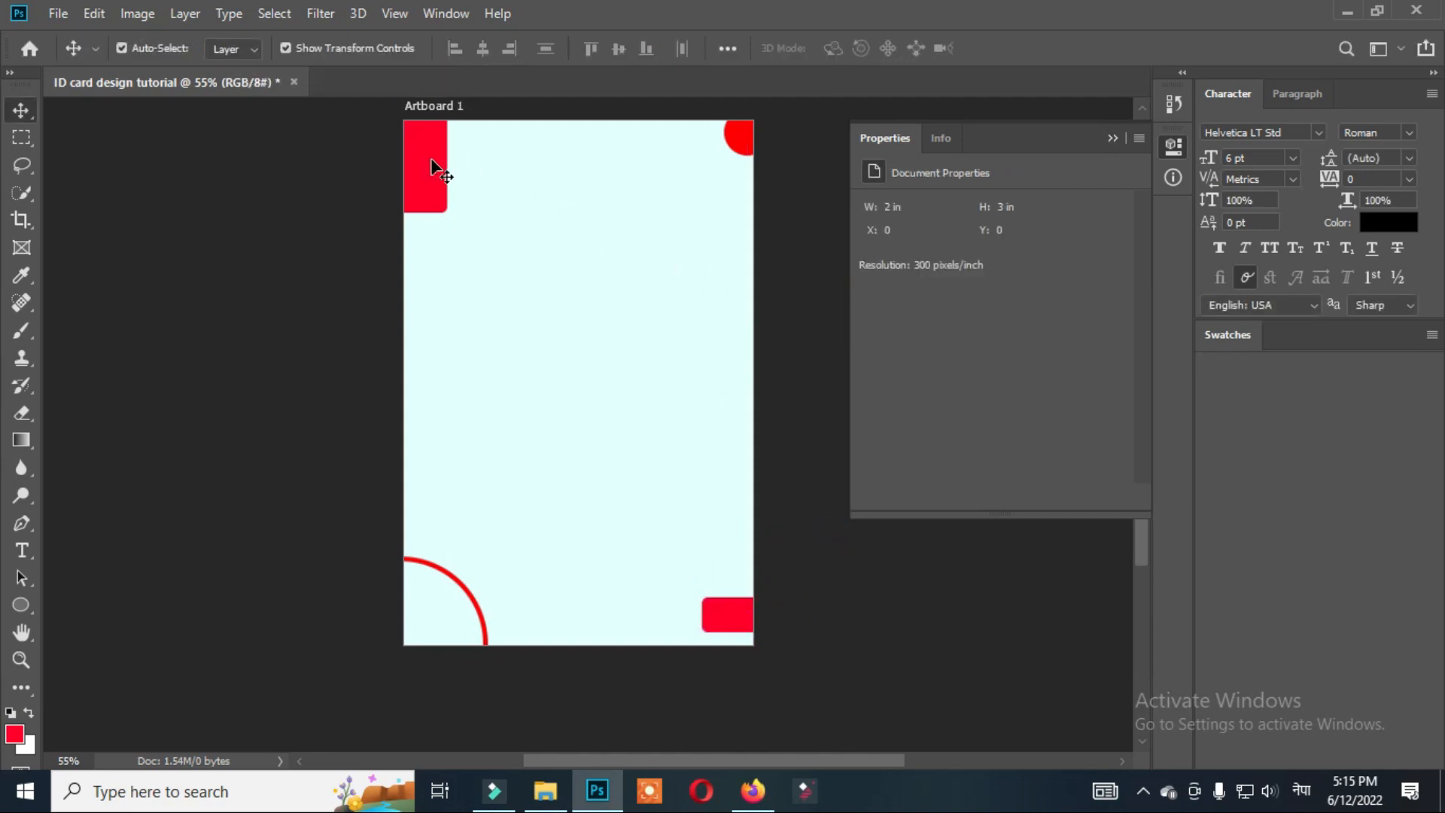
# - Draw a black circle about 276 px in diameter in the upper middle of the artboard
pyautogui.click(21, 609)
pyautogui.moveTo(476, 270); pyautogui.dragTo(639, 443)
pyautogui.press('v')
pyautogui.moveTo(590, 326); pyautogui.dragTo(607, 277)
# - Show the rulers and place a vertical guide through the large circle's centre and a horizontal guide along its lower edge
pyautogui.hotkey('ctrl', 'r')
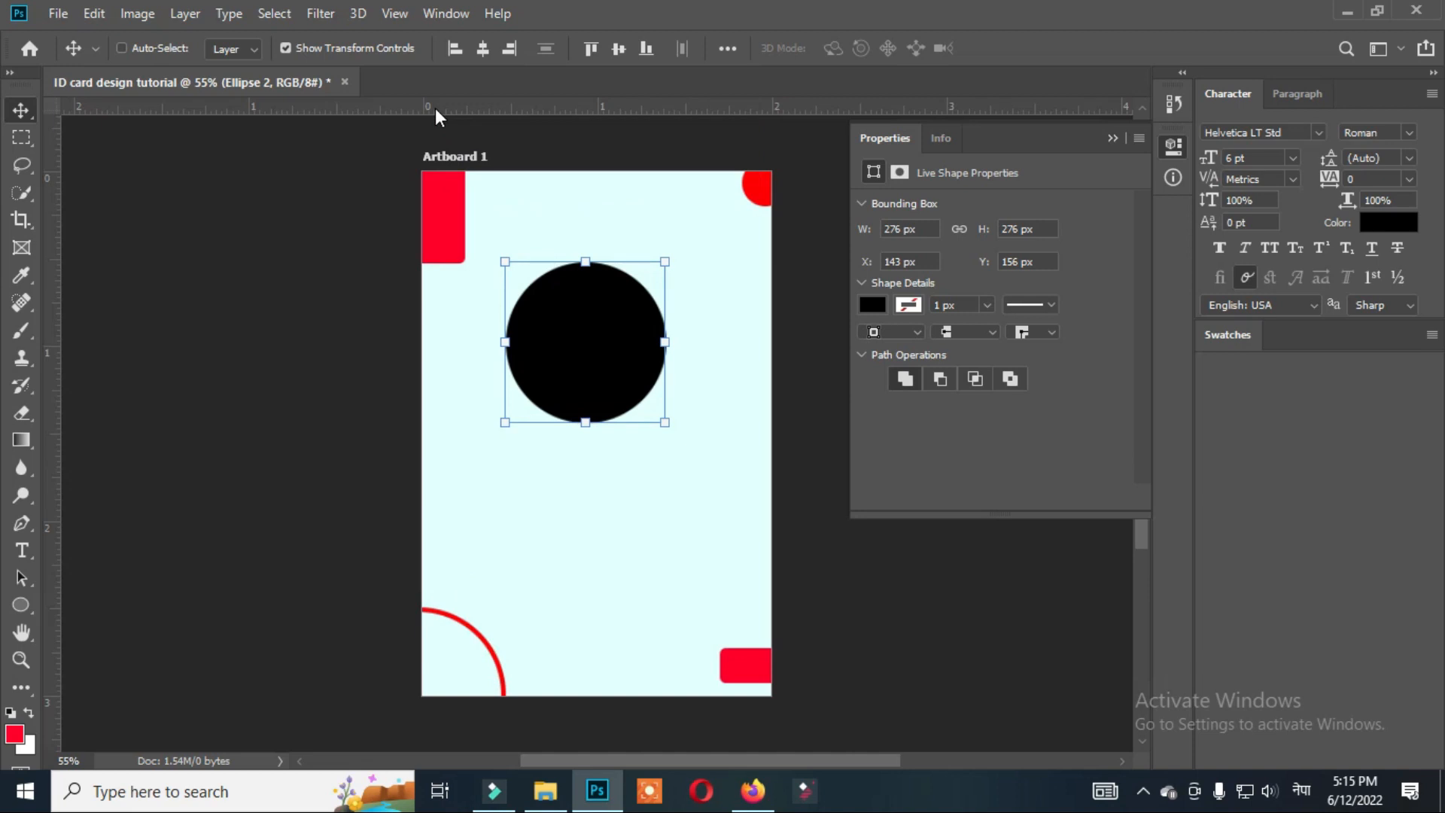
pyautogui.moveTo(75, 364); pyautogui.dragTo(586, 436)
pyautogui.moveTo(623, 107); pyautogui.dragTo(655, 423)
pyautogui.click(173, 203)
# - Fill the large central circle with dark red
pyautogui.moveTo(559, 314)
pyautogui.mouseDown()
pyautogui.moveTo(576, 313)
pyautogui.moveTo(557, 315)
pyautogui.mouseUp()
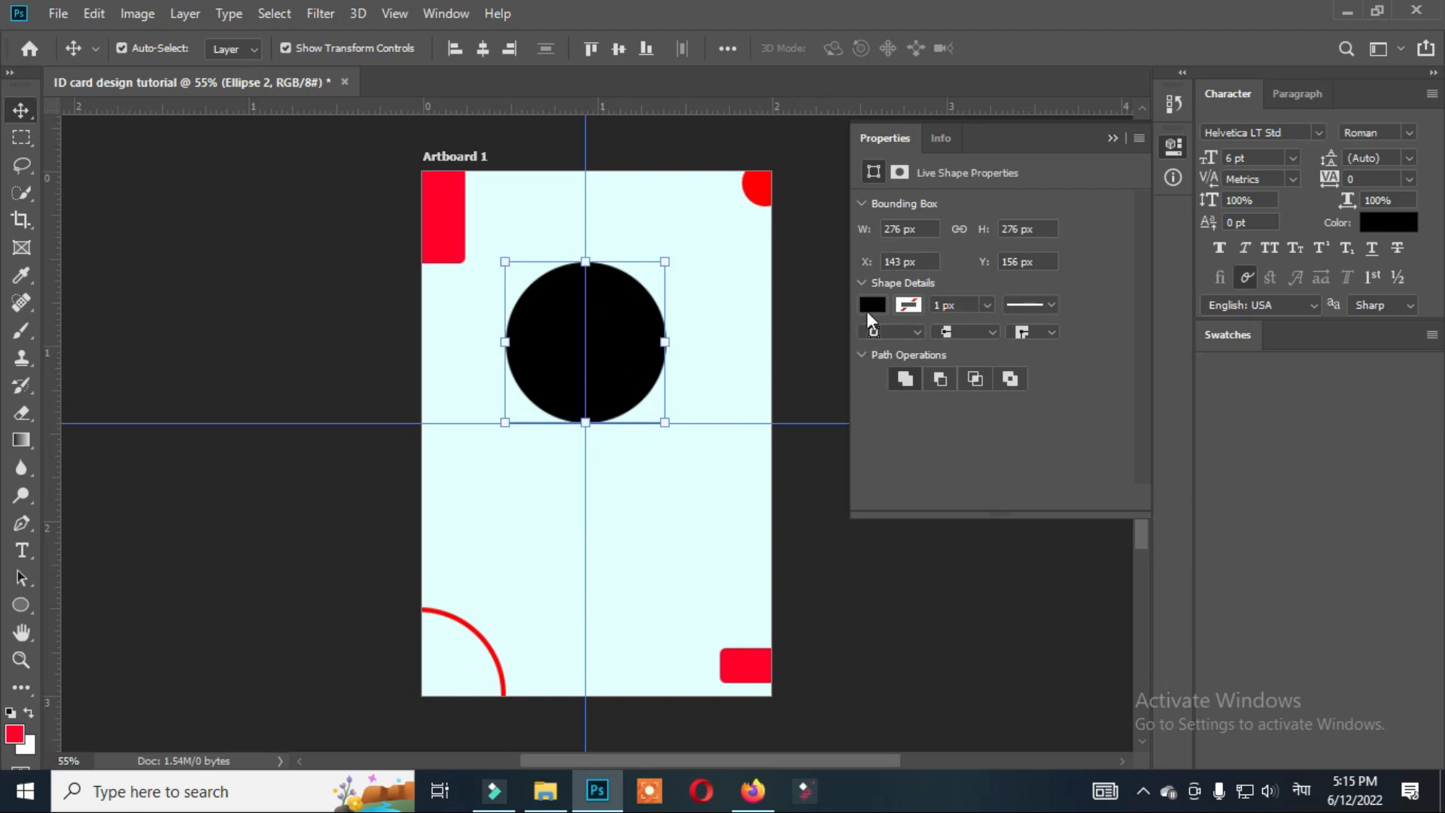
pyautogui.click(872, 305)
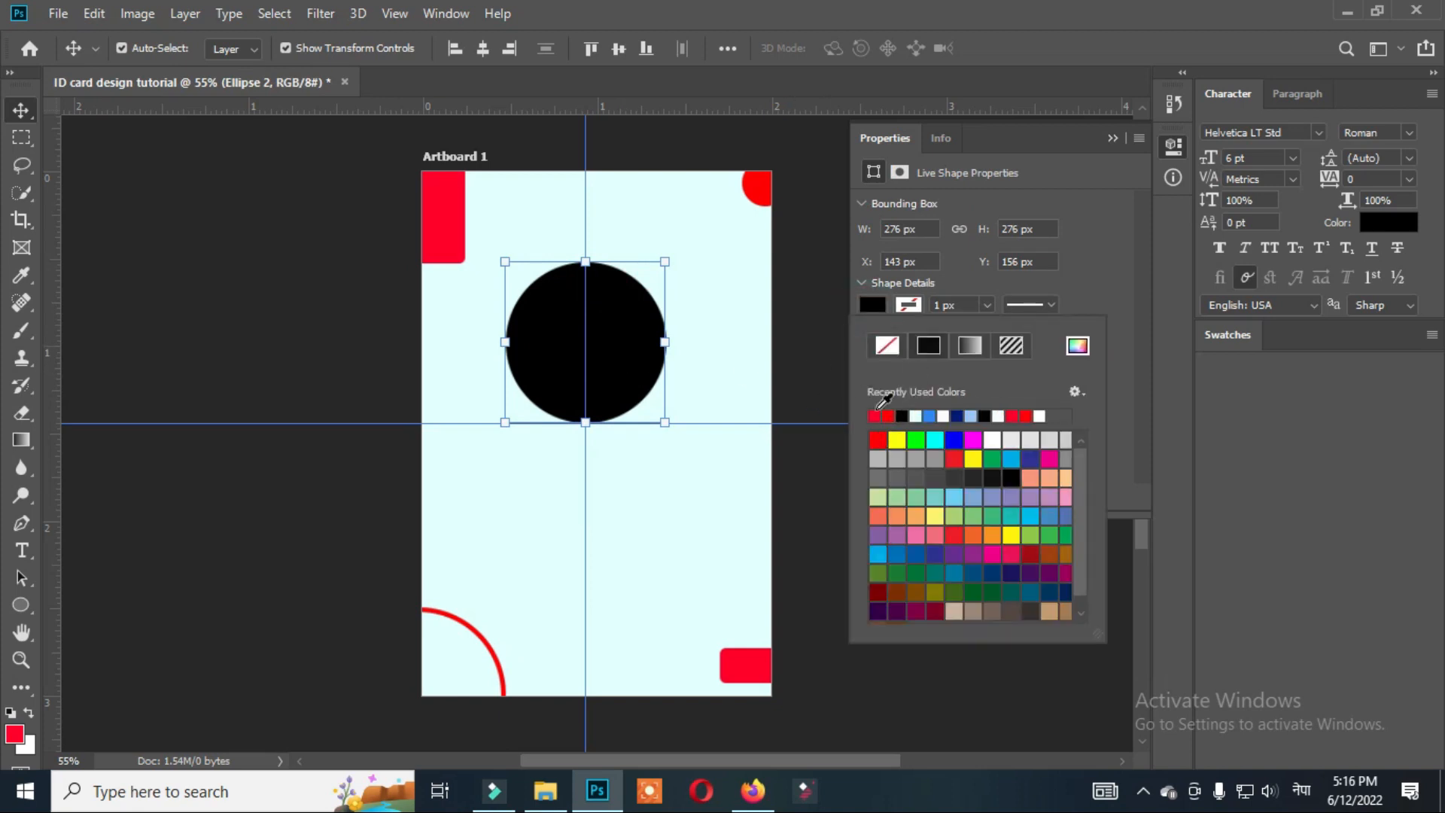
pyautogui.click(1078, 346)
pyautogui.moveTo(1081, 339); pyautogui.dragTo(1116, 179)
pyautogui.click(1337, 107)
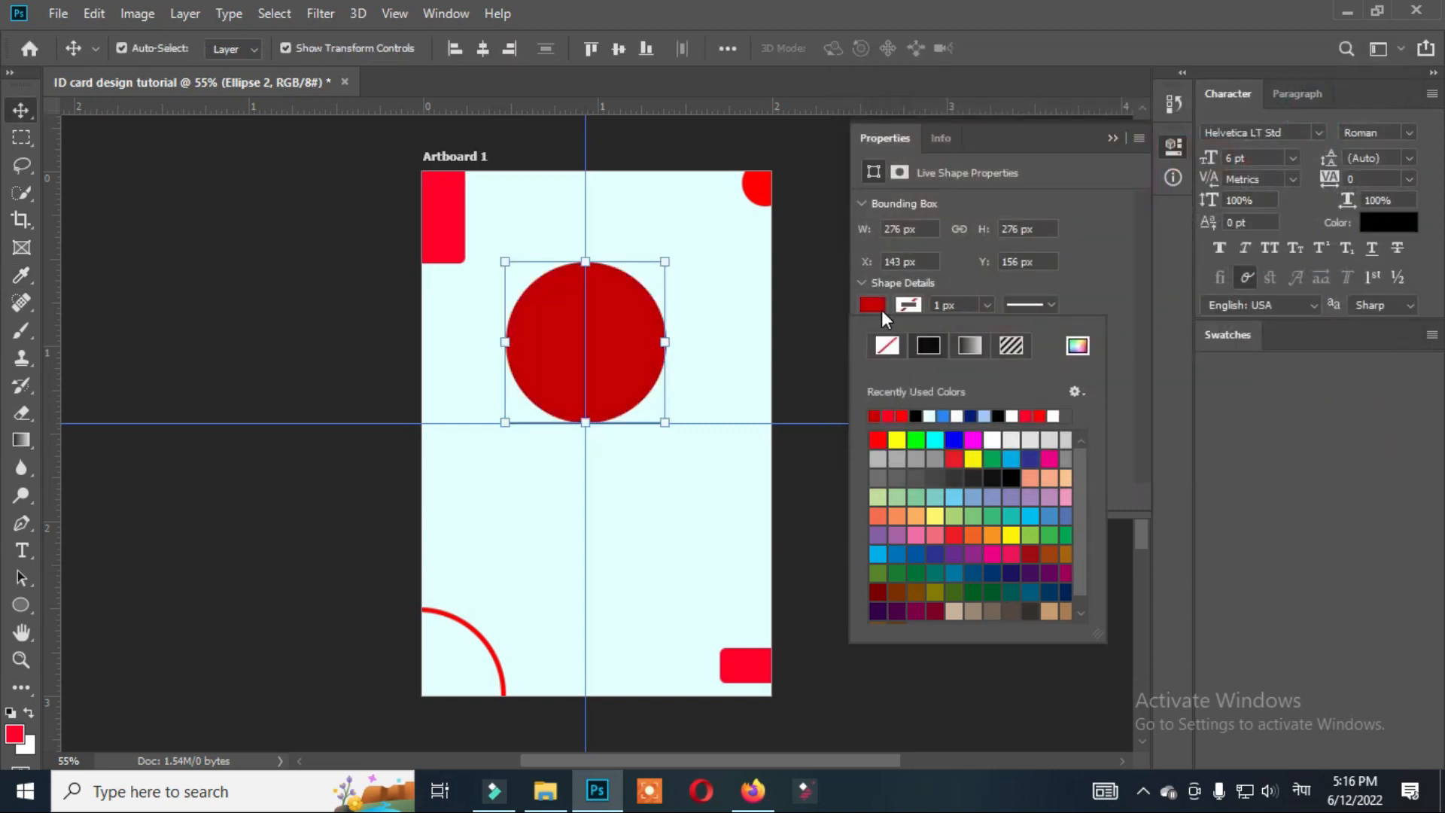
# - Duplicate the dark red circle and add a 13 px outside gradient stroke to the original circle layer beneath the copy
pyautogui.hotkey('ctrl', 'j')
pyautogui.doubleClick(1223, 336)
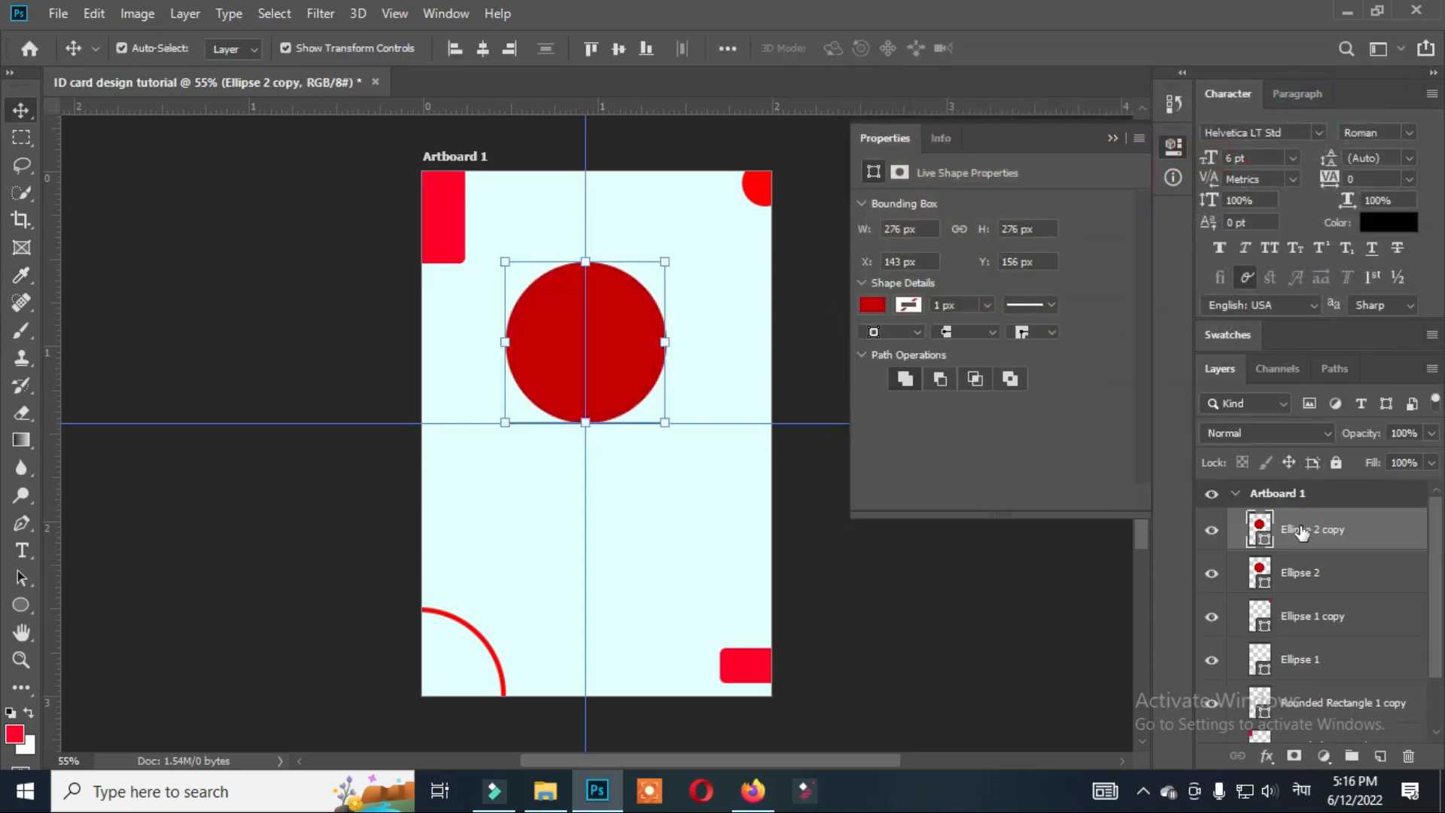
pyautogui.click(1264, 573)
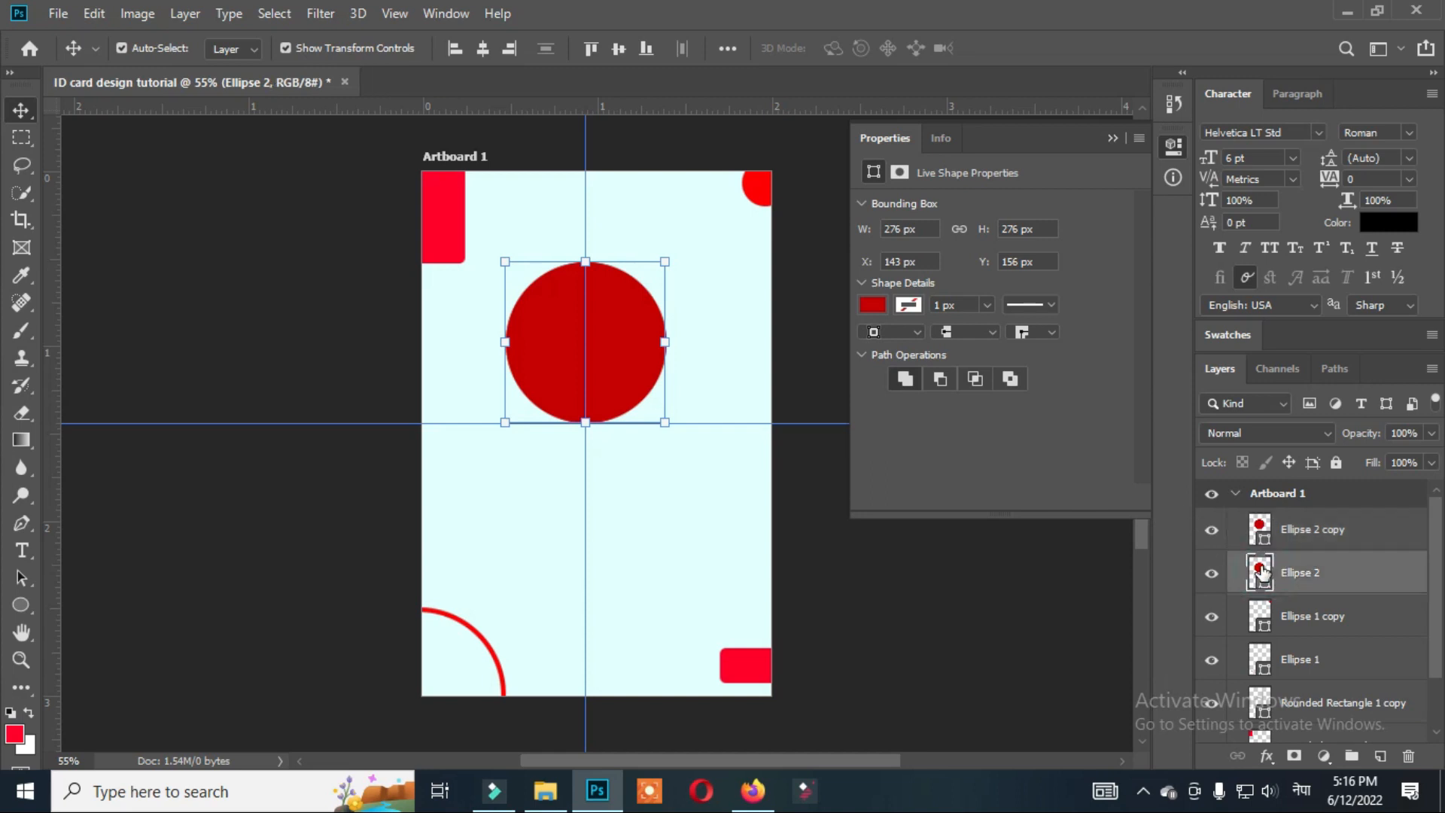
pyautogui.click(1270, 761)
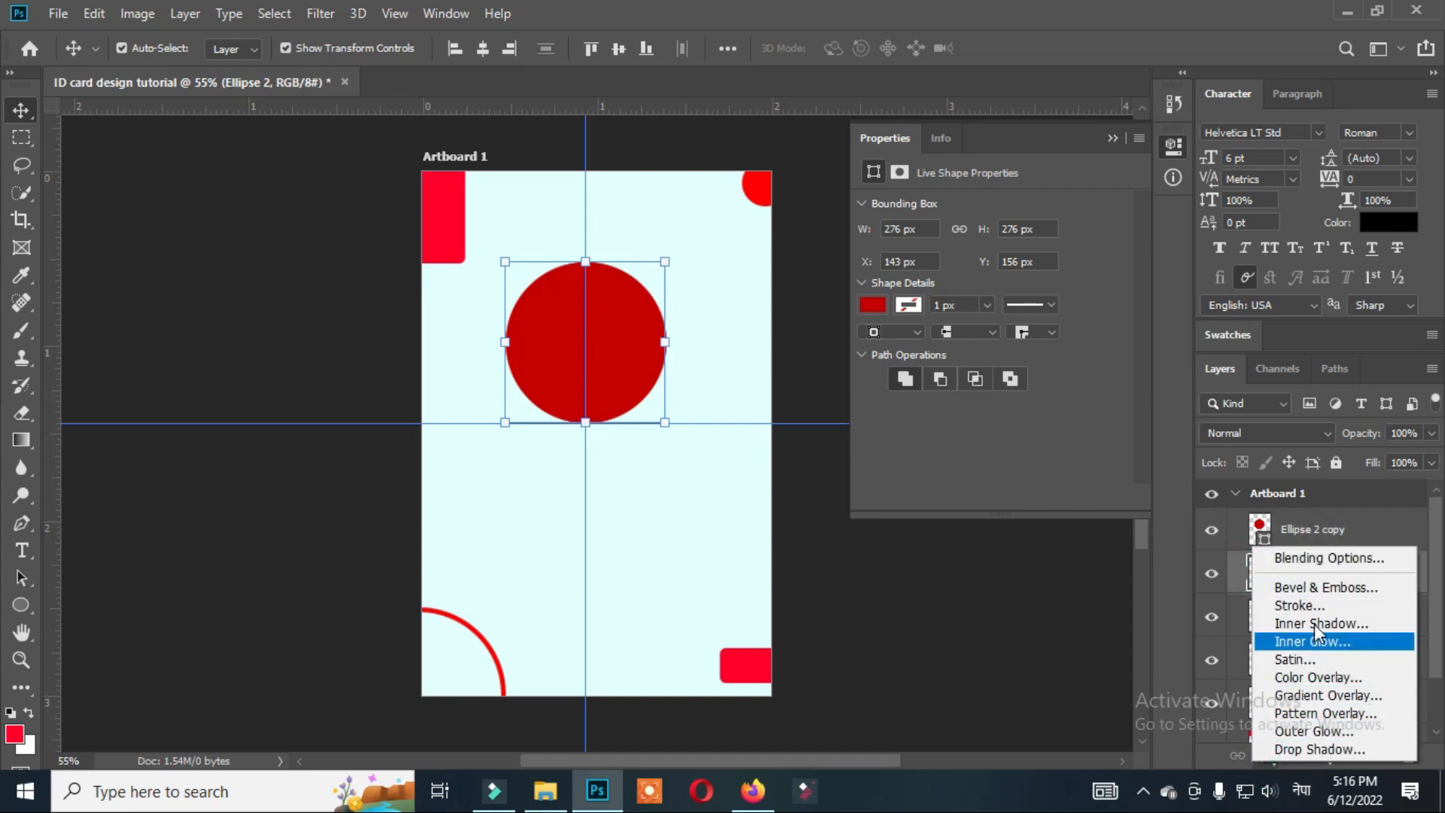
pyautogui.click(1319, 606)
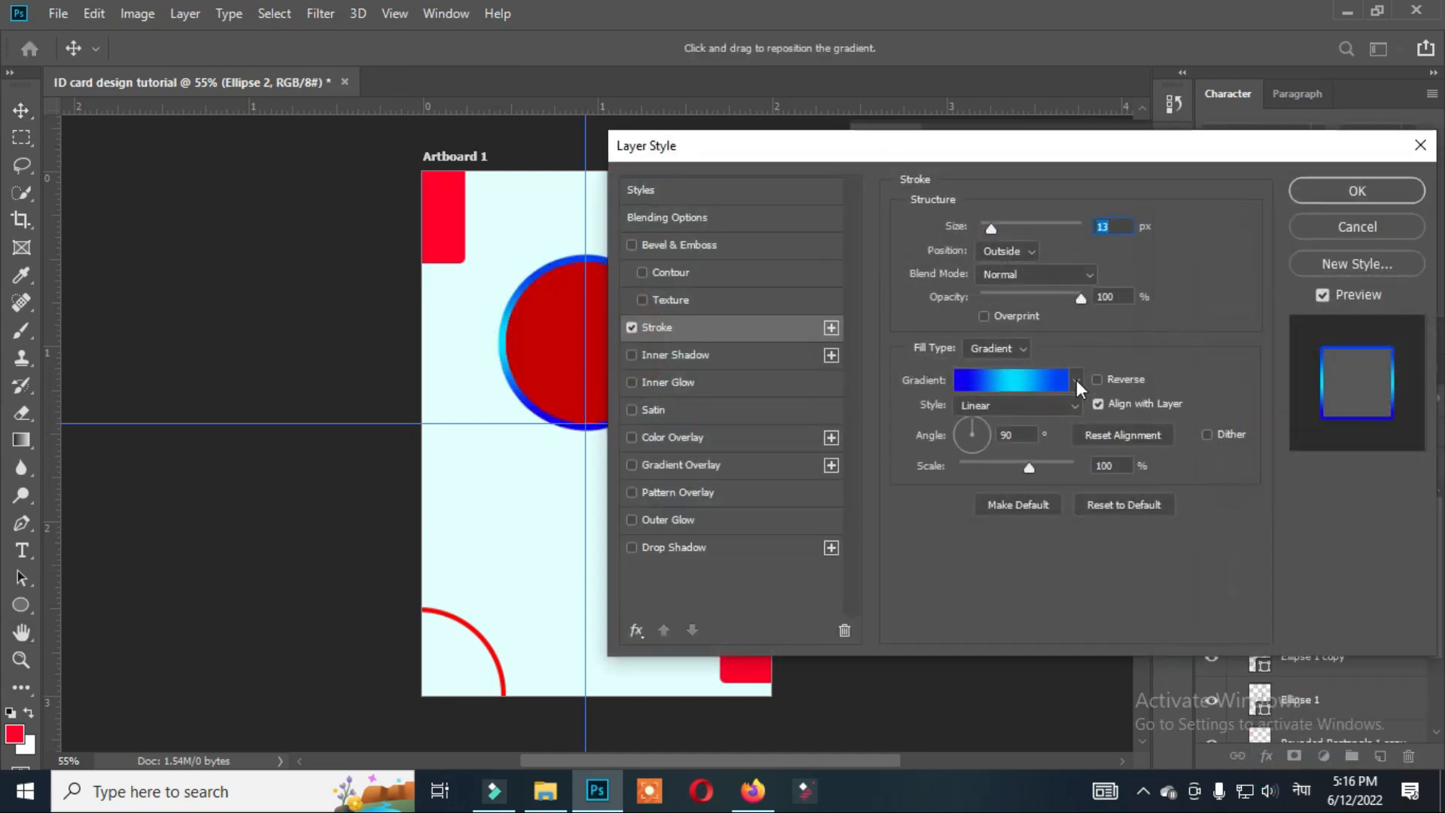
# - Give the circle's stroke a linear gradient from bright red to very dark red at an angle of -102°
pyautogui.click(1078, 380)
pyautogui.doubleClick(911, 431)
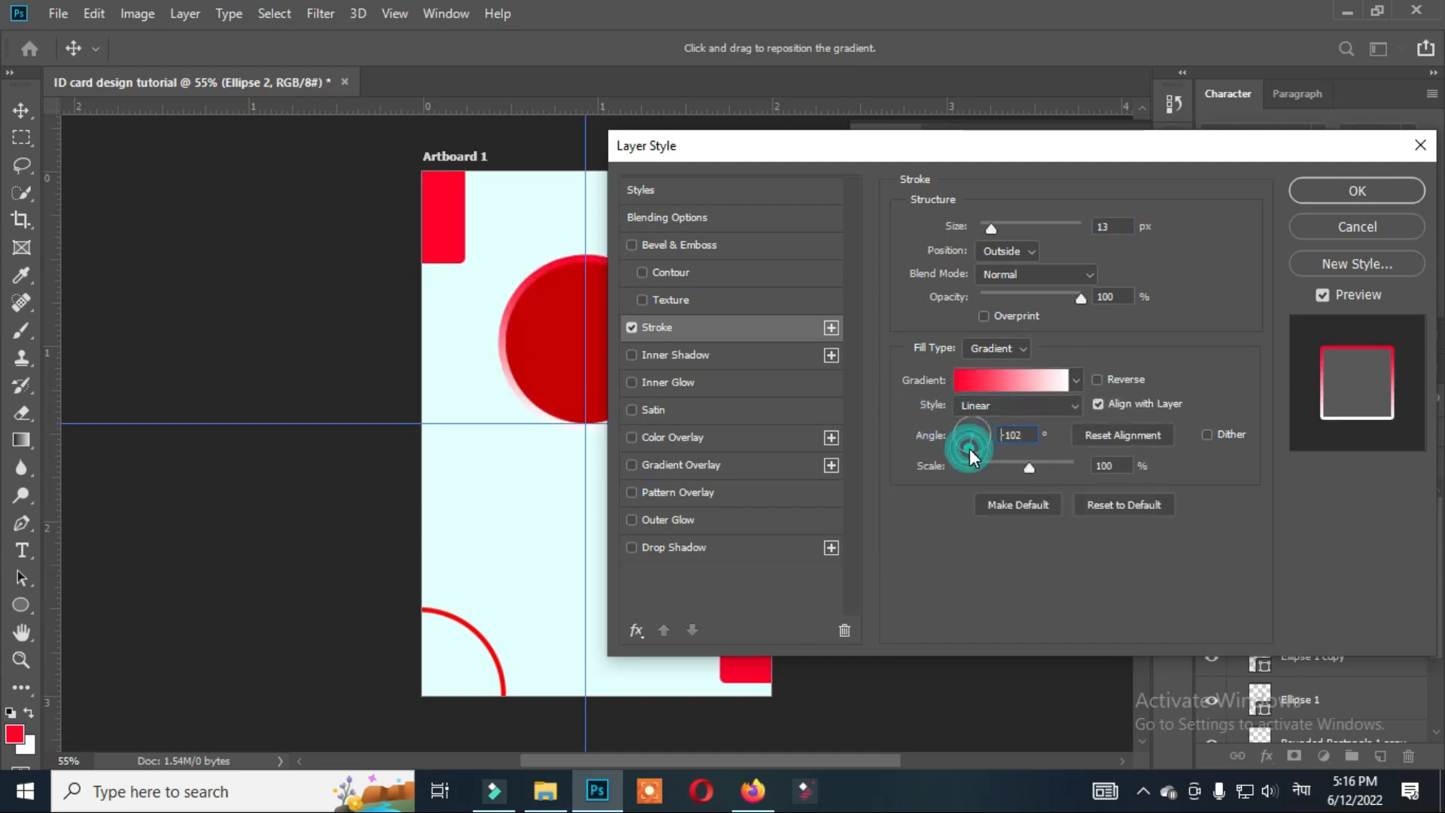
pyautogui.click(1063, 381)
pyautogui.click(1220, 471)
pyautogui.doubleClick(1219, 470)
pyautogui.click(1103, 307)
pyautogui.click(1331, 106)
pyautogui.click(1199, 128)
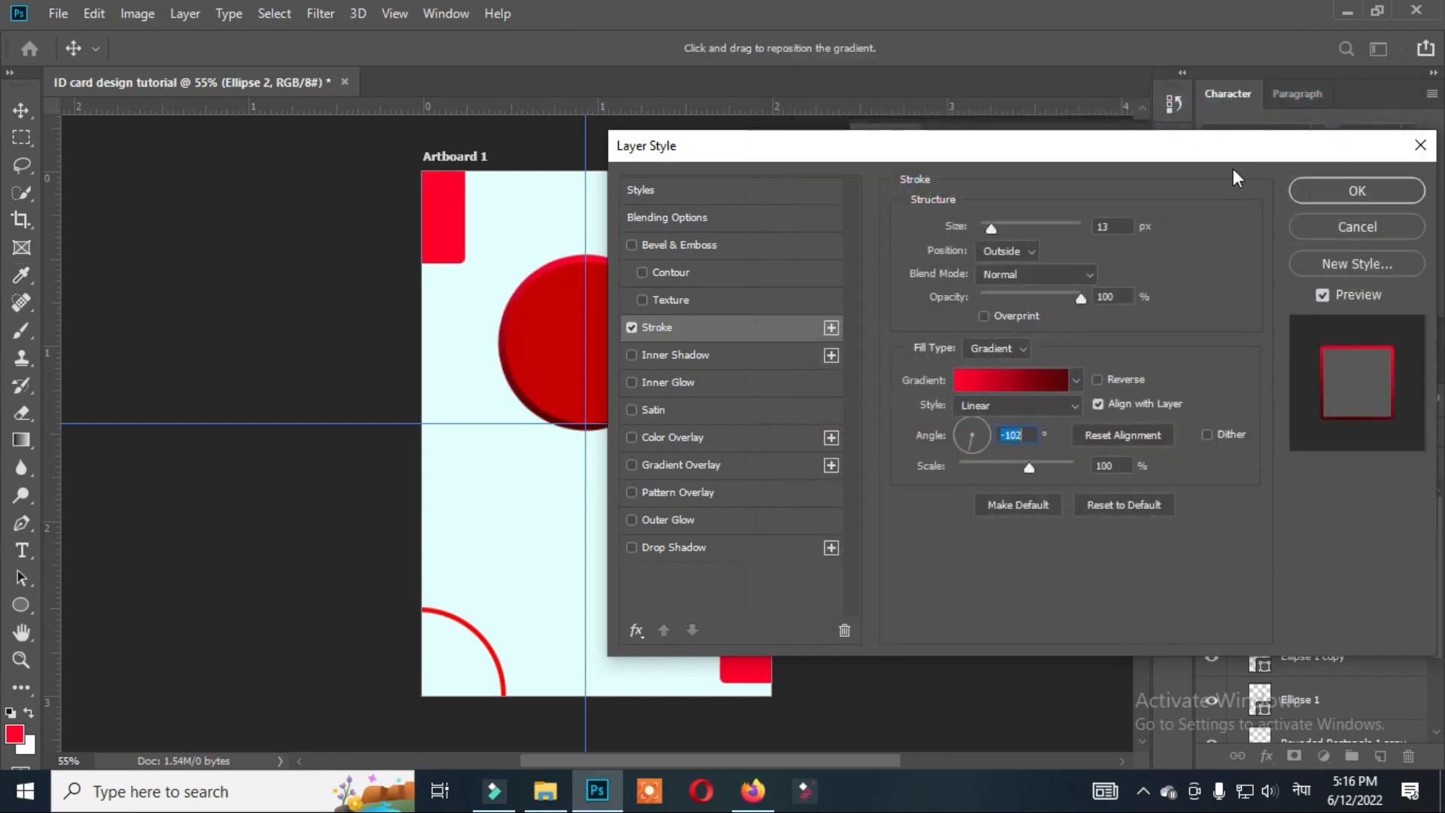
pyautogui.press('Return')
# - Bring the masked cut-out of the woman from the unsplash photo document into the ID card document
pyautogui.click(1112, 140)
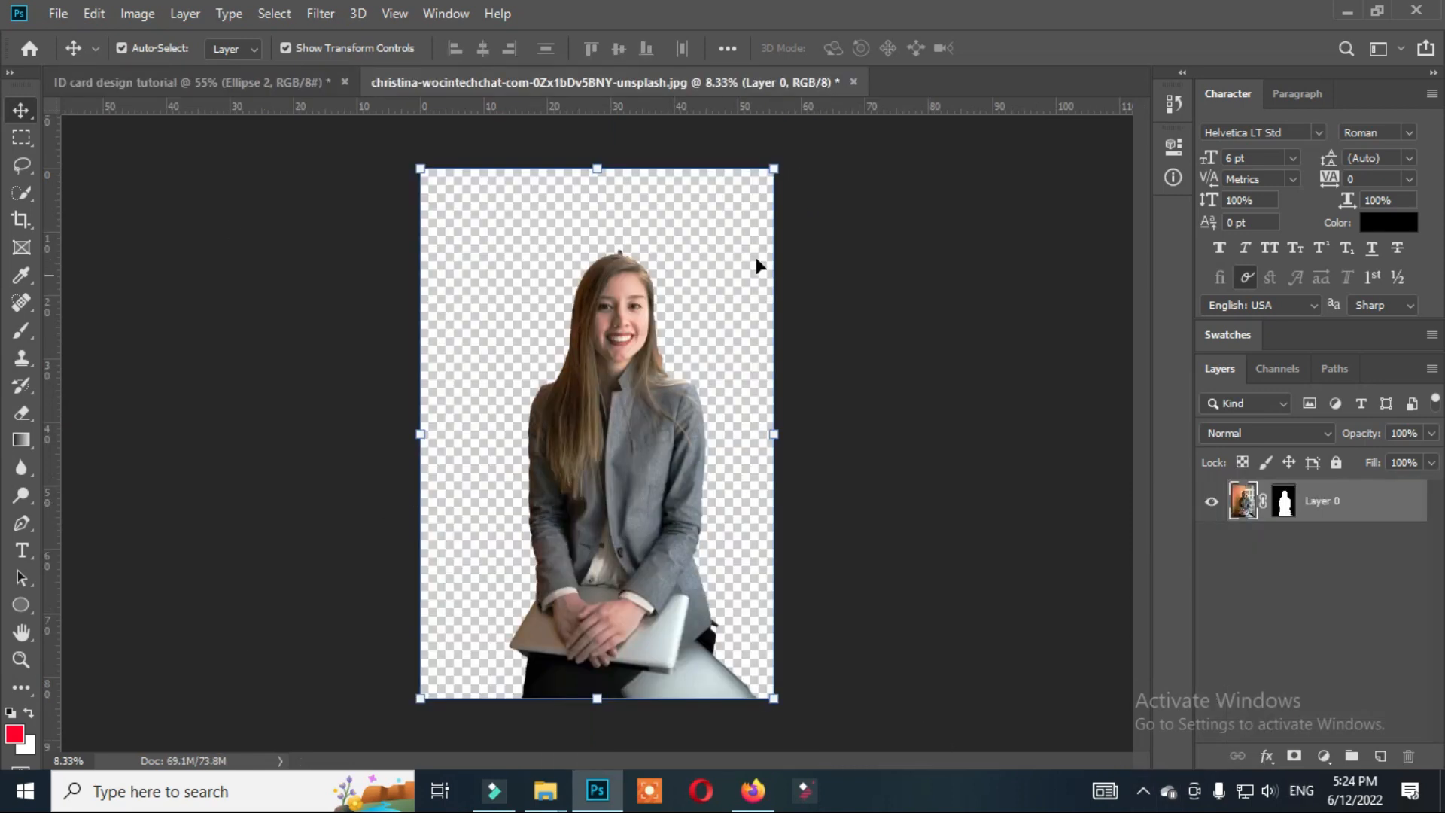
pyautogui.moveTo(524, 289); pyautogui.dragTo(581, 378)
pyautogui.moveTo(1316, 511); pyautogui.dragTo(1316, 513)
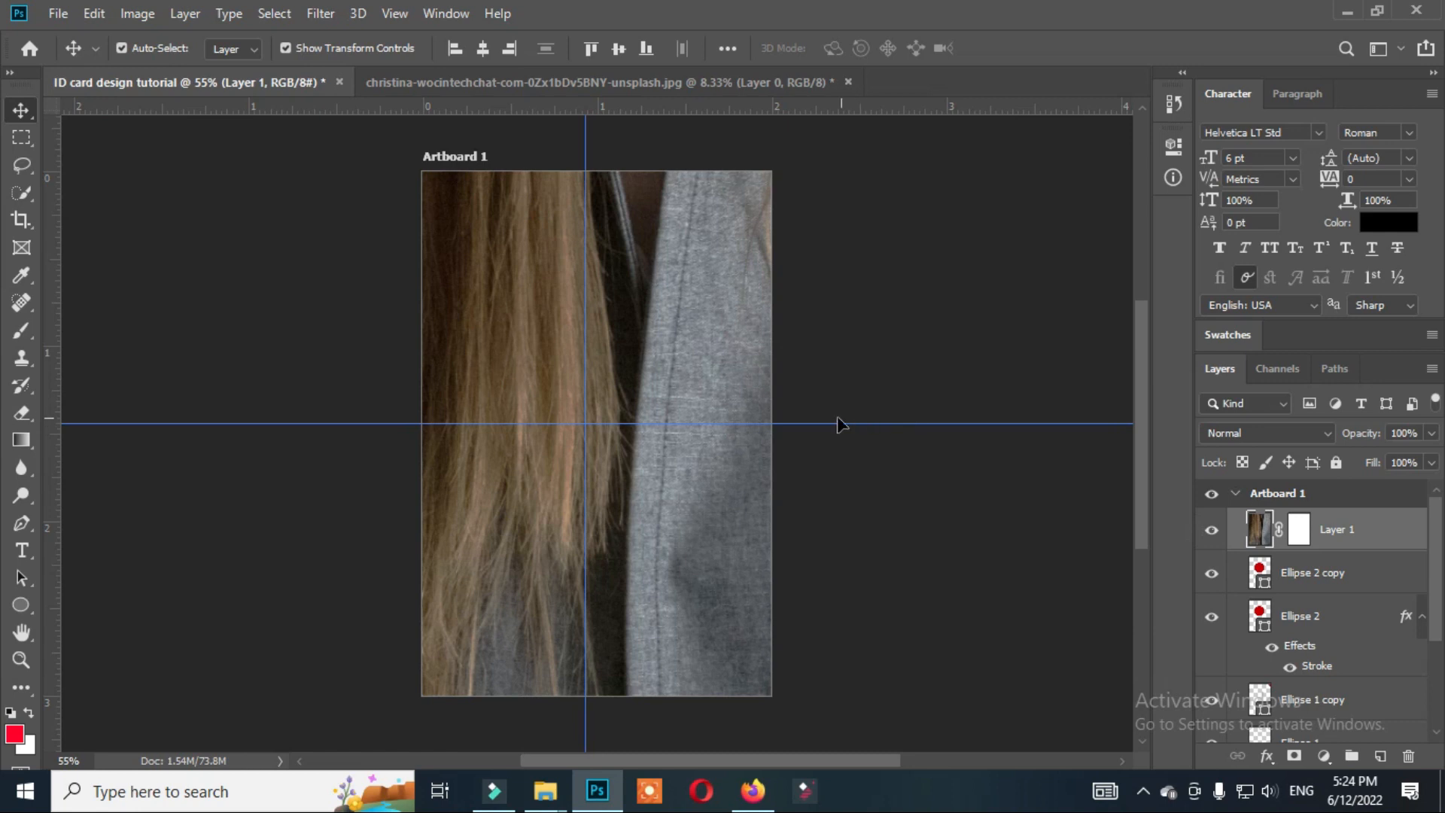
# - Try to scale the oversized portrait layer down toward the artboard's size, and undo the resize
pyautogui.scroll(-8, 747, 398)
pyautogui.moveTo(869, 182); pyautogui.dragTo(755, 373)
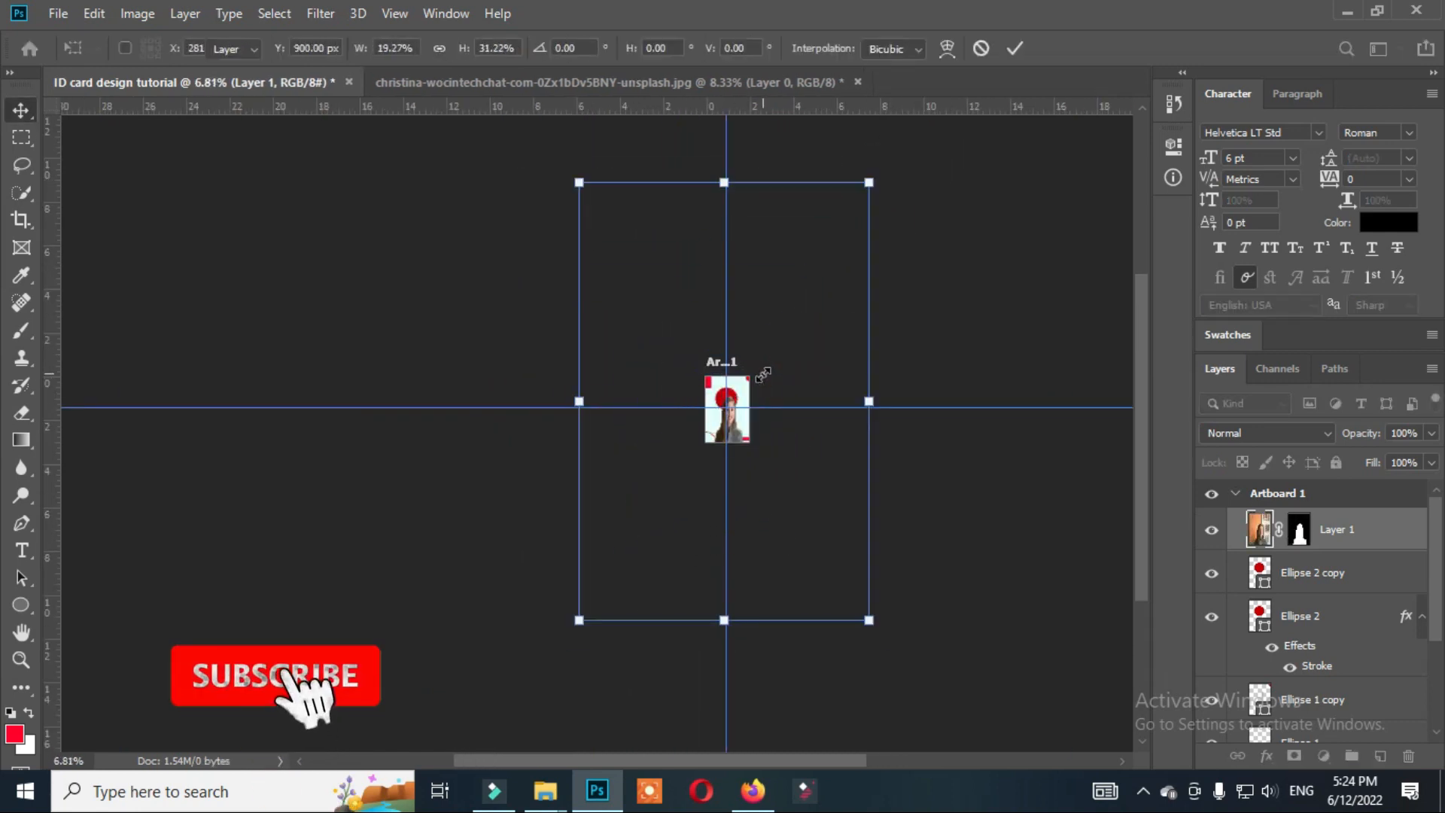
pyautogui.press('Return')
pyautogui.scroll(3, 791, 388)
pyautogui.scroll(4, 655, 413)
pyautogui.hotkey('ctrl', 'z')
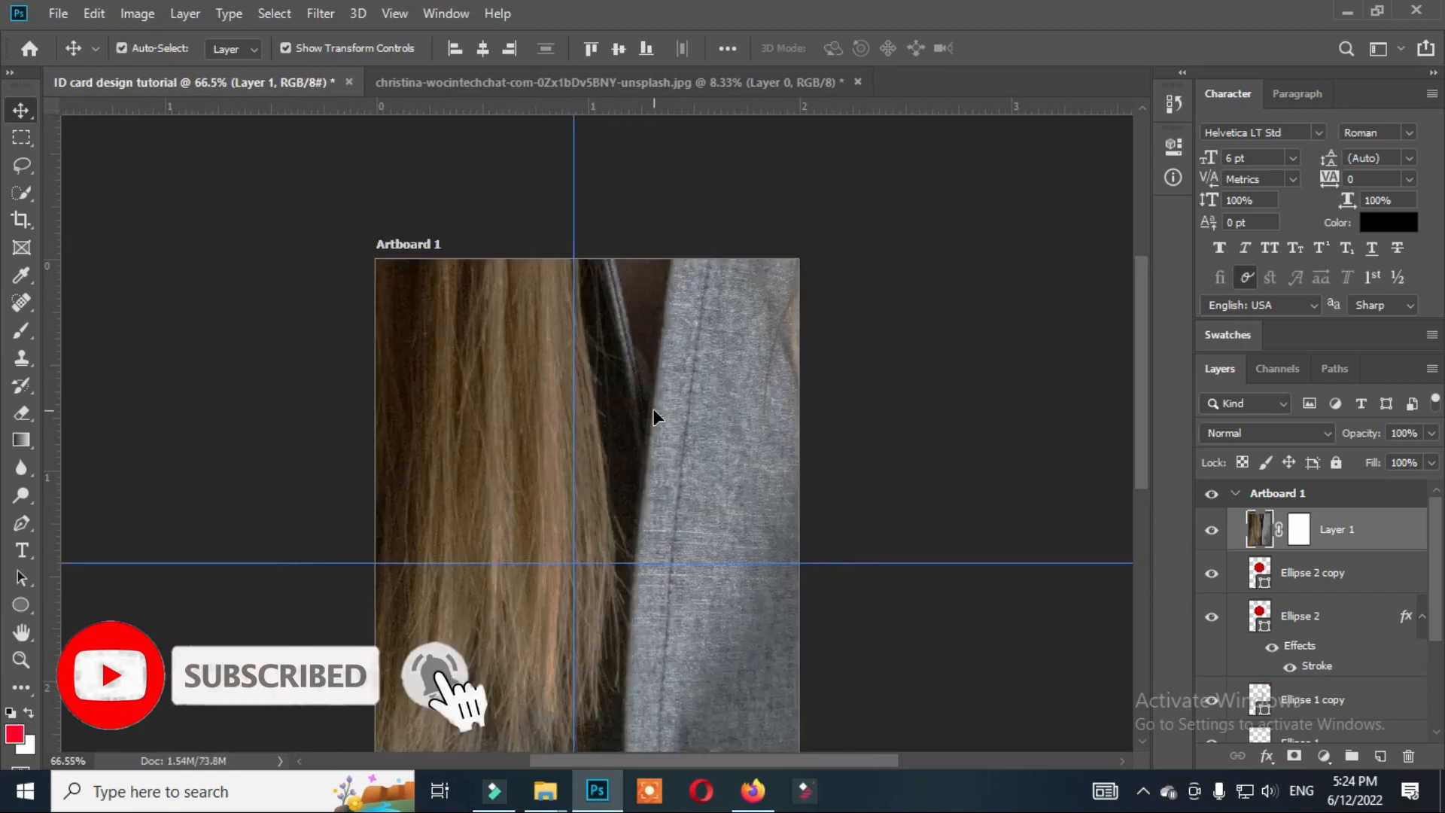
# - Scale the portrait down proportionally to about 16.5% and position the woman's head over the red circle
pyautogui.scroll(-5, 651, 413)
pyautogui.scroll(-2, 643, 422)
pyautogui.moveTo(749, 260); pyautogui.dragTo(651, 421)
pyautogui.scroll(6, 643, 430)
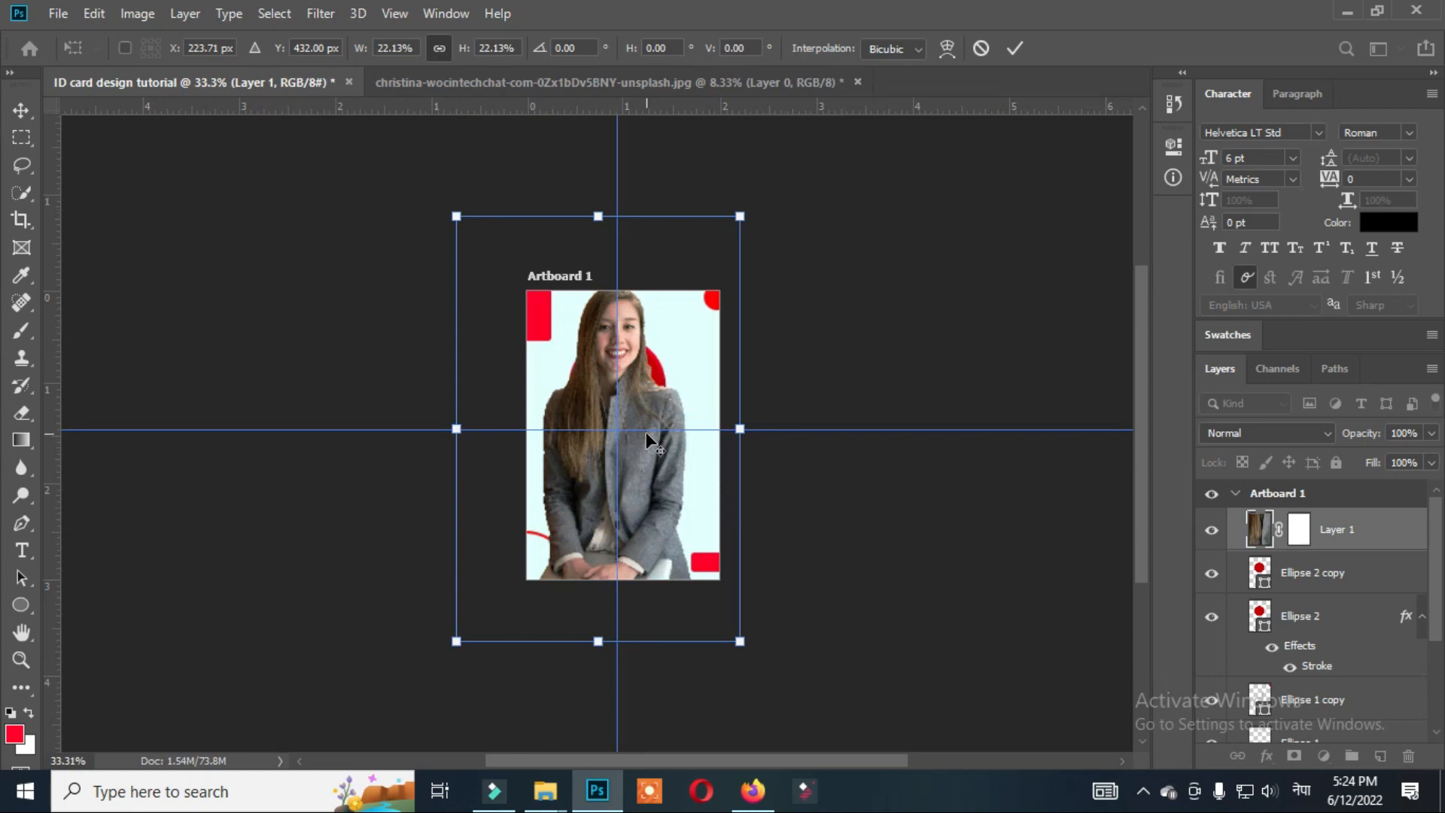
pyautogui.moveTo(670, 247); pyautogui.dragTo(629, 345)
pyautogui.moveTo(828, 143); pyautogui.dragTo(717, 344)
pyautogui.moveTo(548, 492); pyautogui.dragTo(611, 352)
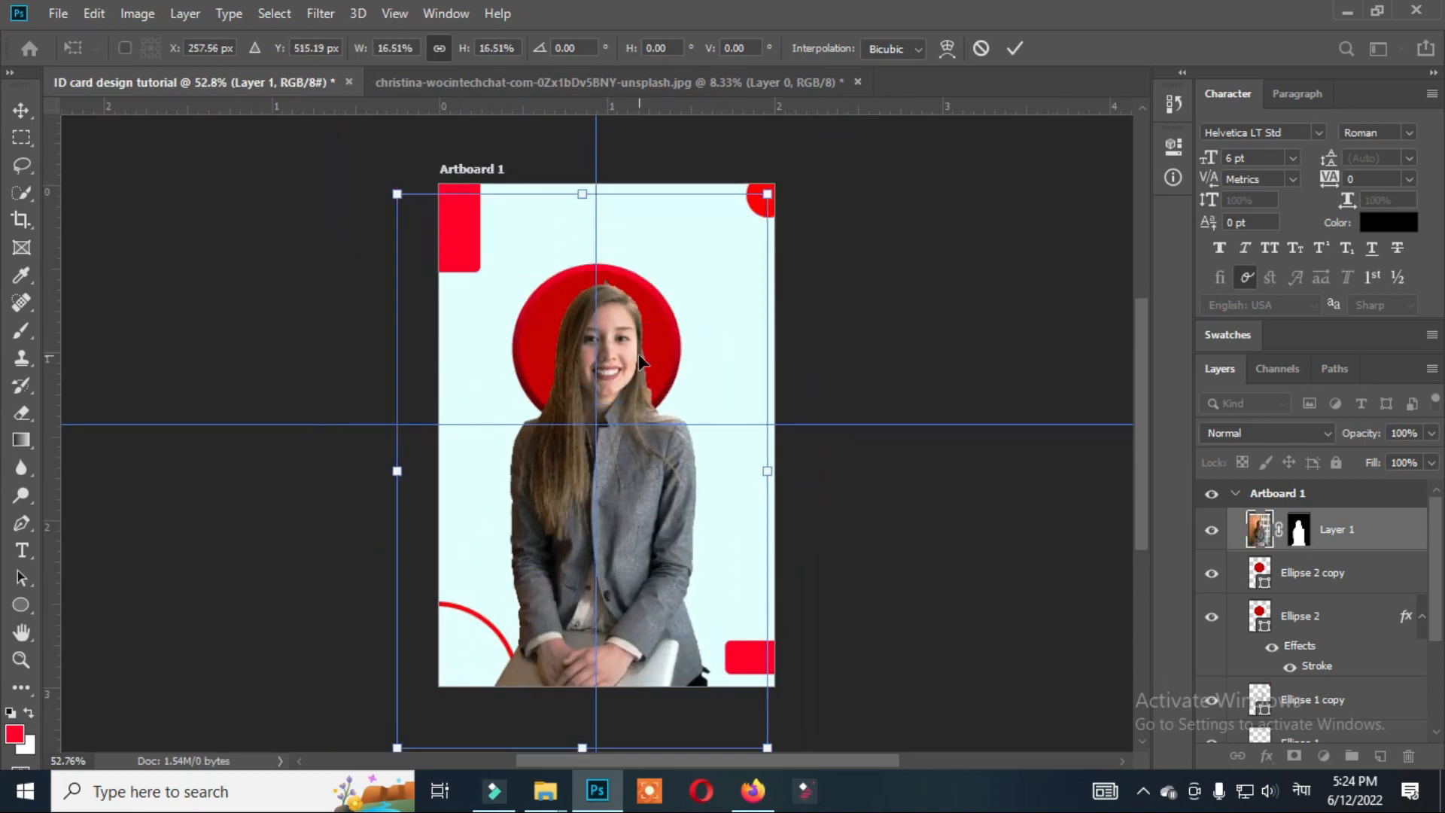
# - Shrink the portrait further so head and shoulders fit the circle, and clip it to the duplicated circle layer
pyautogui.scroll(1, 636, 357)
pyautogui.moveTo(767, 228); pyautogui.dragTo(678, 362)
pyautogui.moveTo(572, 547); pyautogui.dragTo(610, 437)
pyautogui.moveTo(716, 251); pyautogui.dragTo(664, 333)
pyautogui.moveTo(581, 515); pyautogui.dragTo(700, 434)
pyautogui.press('Return')
pyautogui.keyDown('alt'); pyautogui.click(1327, 547); pyautogui.keyUp('alt')
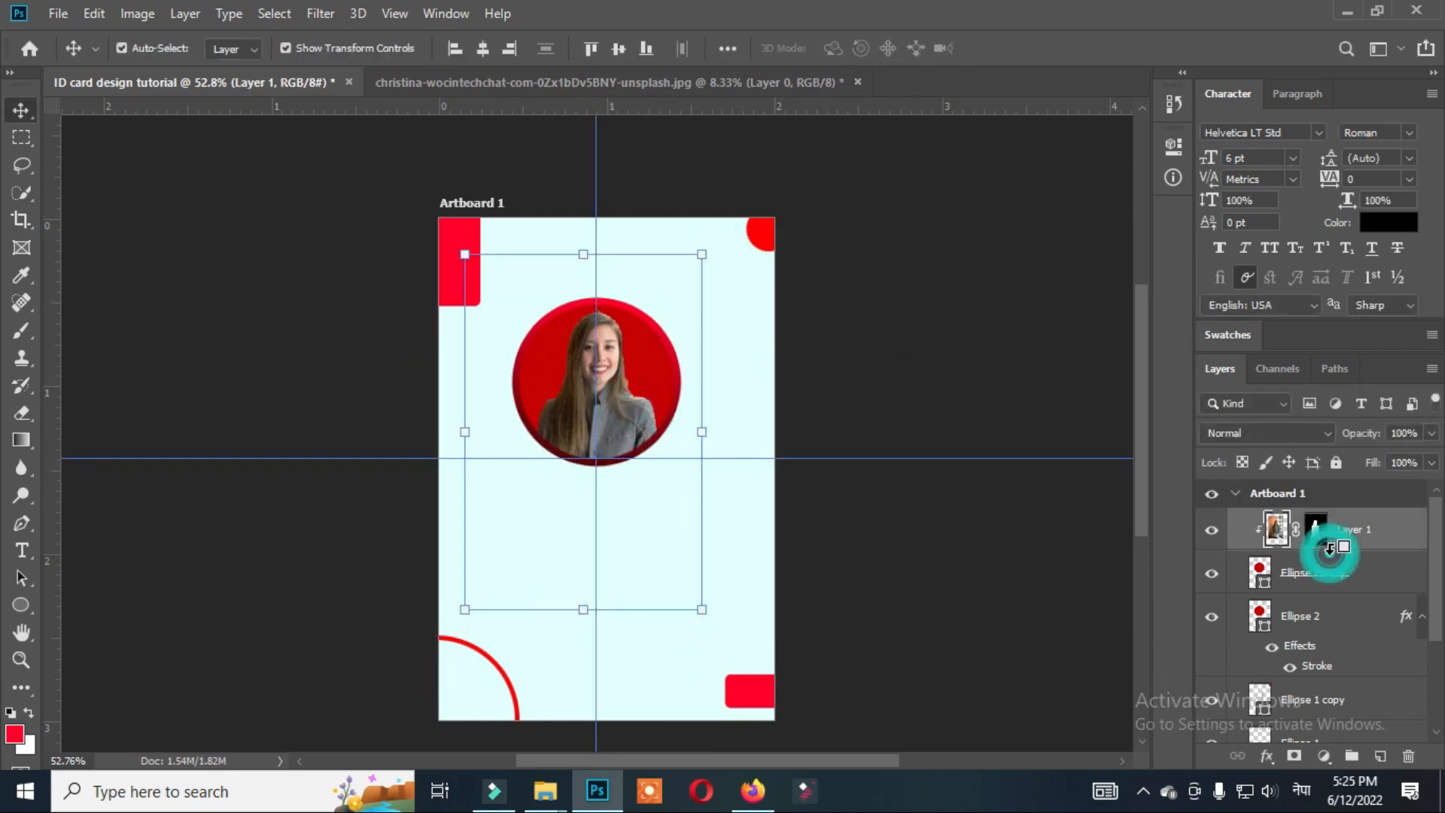
# - Change the fill of the duplicated circle behind the portrait to white
pyautogui.doubleClick(1261, 573)
pyautogui.moveTo(917, 284)
pyautogui.mouseDown()
pyautogui.moveTo(838, 97)
pyautogui.moveTo(1125, 441)
pyautogui.moveTo(851, 324)
pyautogui.moveTo(854, 245)
pyautogui.moveTo(854, 260)
pyautogui.mouseUp()
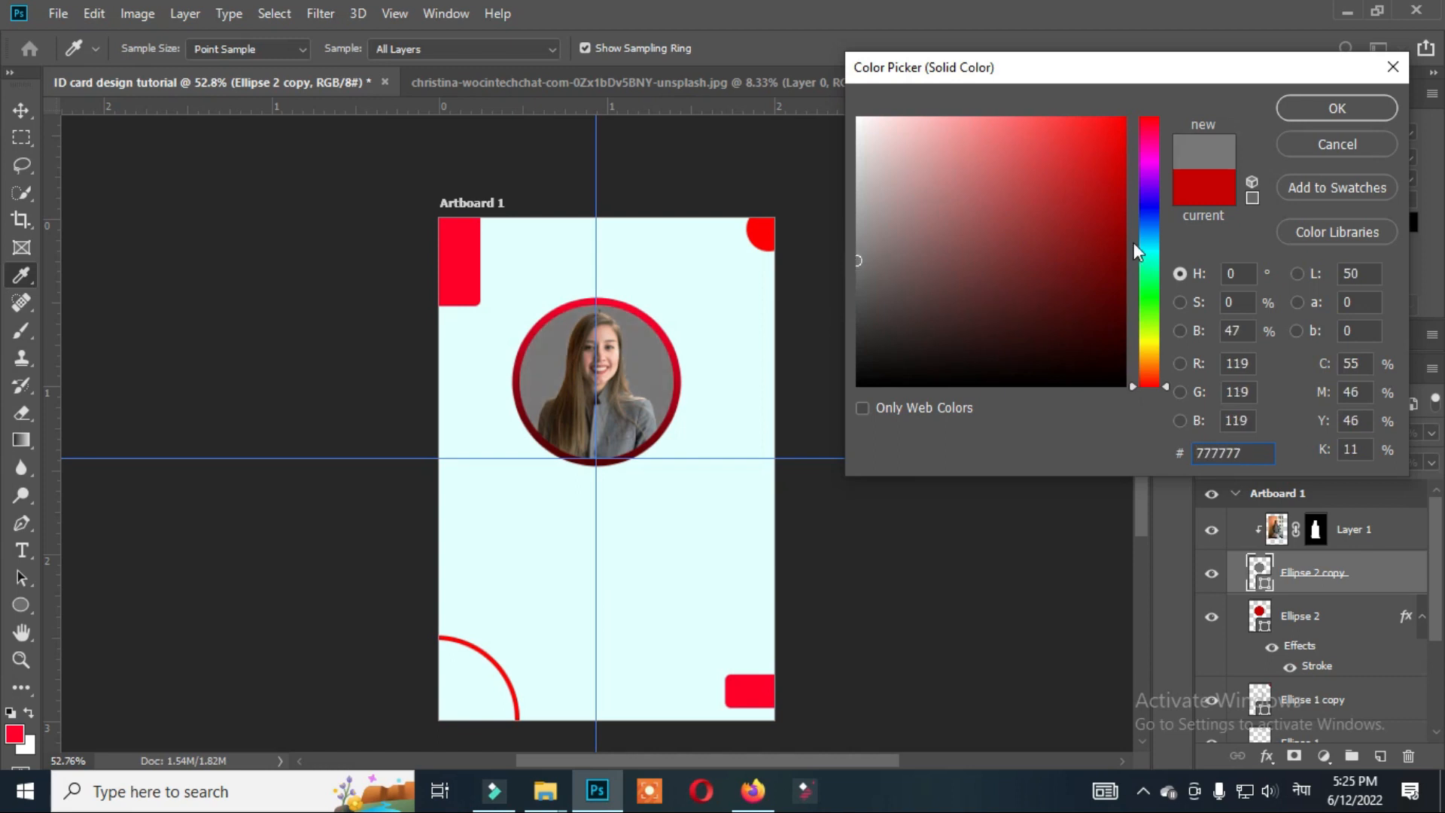
pyautogui.click(1149, 216)
pyautogui.moveTo(1095, 175); pyautogui.dragTo(1162, 93)
pyautogui.moveTo(1082, 138); pyautogui.dragTo(996, 117)
pyautogui.moveTo(1155, 240)
pyautogui.mouseDown()
pyautogui.moveTo(1152, 380)
pyautogui.moveTo(1158, 115)
pyautogui.moveTo(858, 117)
pyautogui.mouseUp()
pyautogui.click(1337, 107)
# - Paint black on the portrait's layer mask with a 6 px brush at 100% opacity and flow to hide the dark speck above the hair
pyautogui.scroll(3, 617, 345)
pyautogui.scroll(7, 612, 321)
pyautogui.scroll(-10, 700, 369)
pyautogui.click(653, 332)
pyautogui.scroll(15, 636, 313)
pyautogui.press('b')
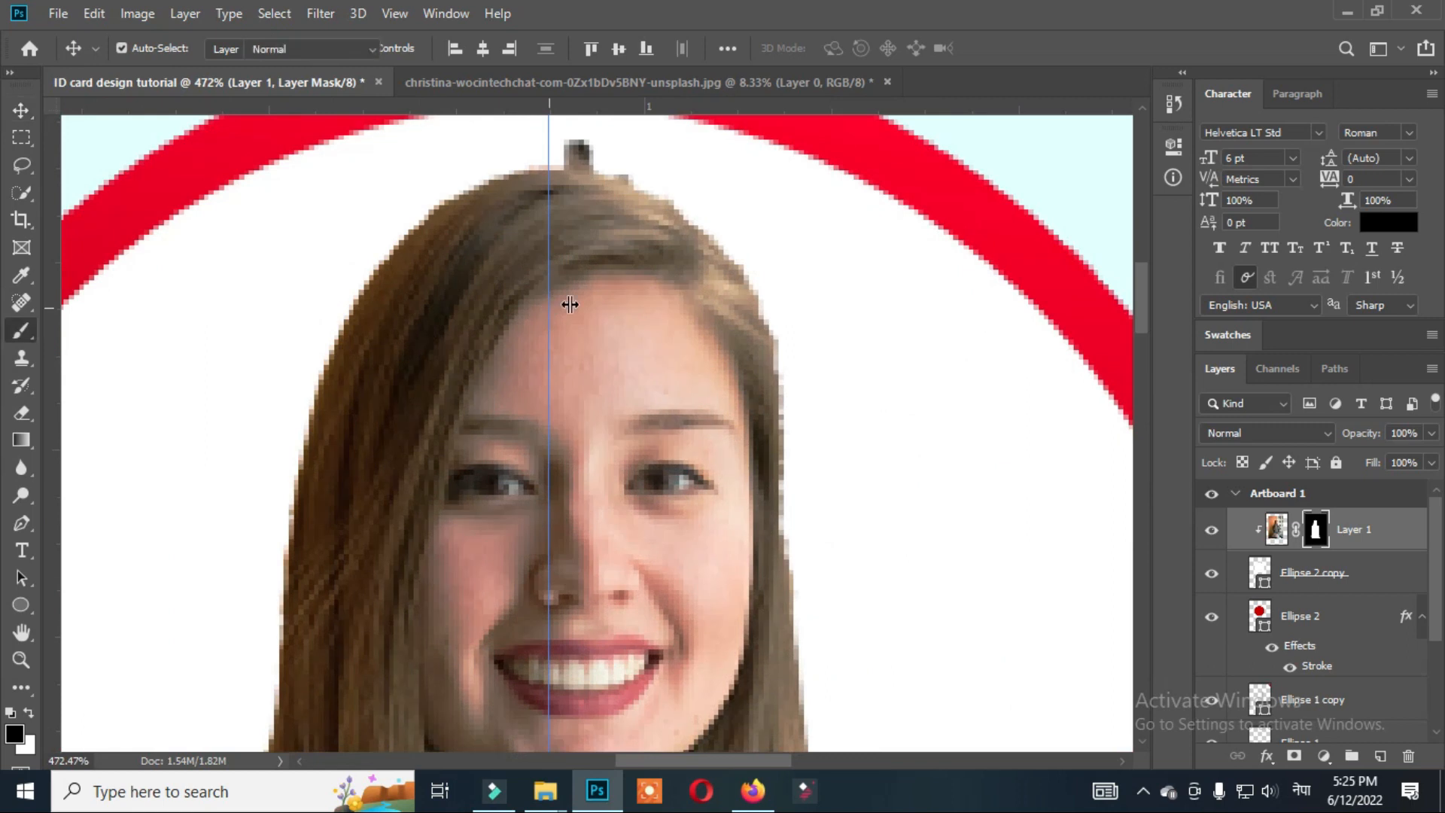
pyautogui.press('[')
pyautogui.press('[')
pyautogui.press('[')
pyautogui.press('[')
pyautogui.press('[')
pyautogui.press('[')
pyautogui.press('[')
pyautogui.press('[')
pyautogui.press('[')
pyautogui.press('[')
pyautogui.press('[')
pyautogui.press('[')
pyautogui.press('[')
pyautogui.press('[')
pyautogui.press('[')
pyautogui.press('[')
pyautogui.press('[')
pyautogui.press('[')
pyautogui.press('[')
pyautogui.press('[')
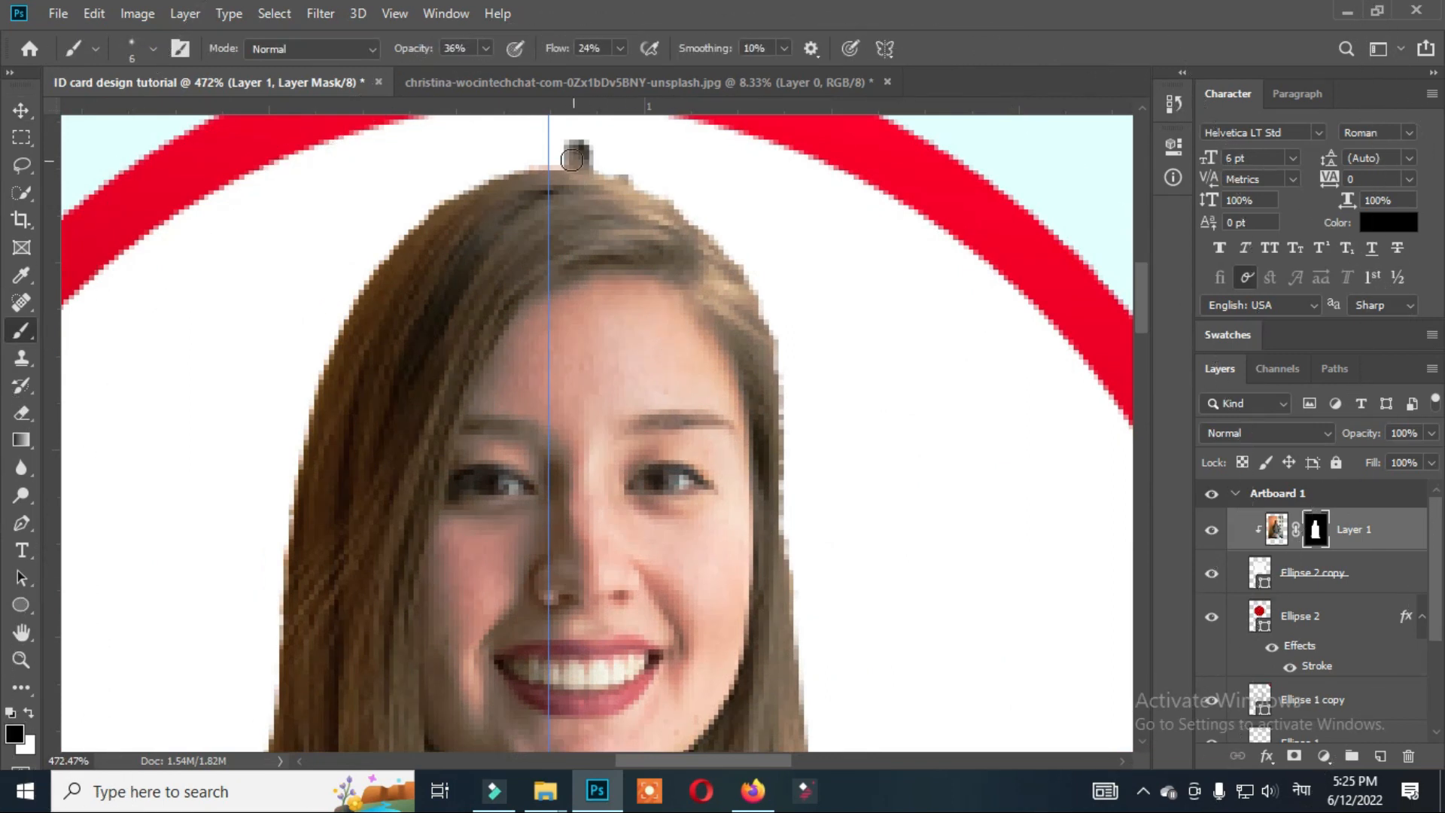
pyautogui.moveTo(618, 73); pyautogui.dragTo(700, 71)
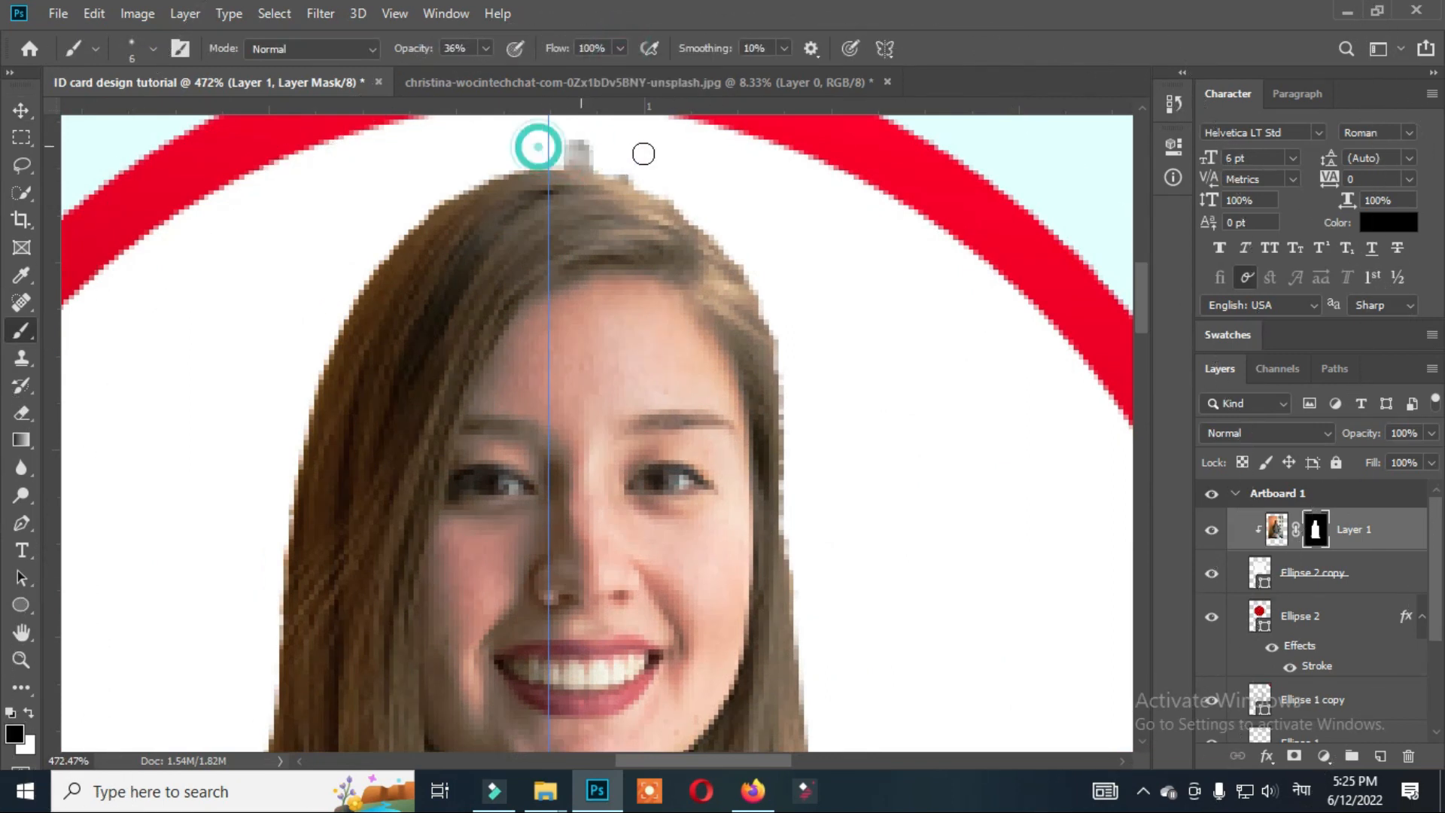
pyautogui.moveTo(503, 85); pyautogui.dragTo(572, 84)
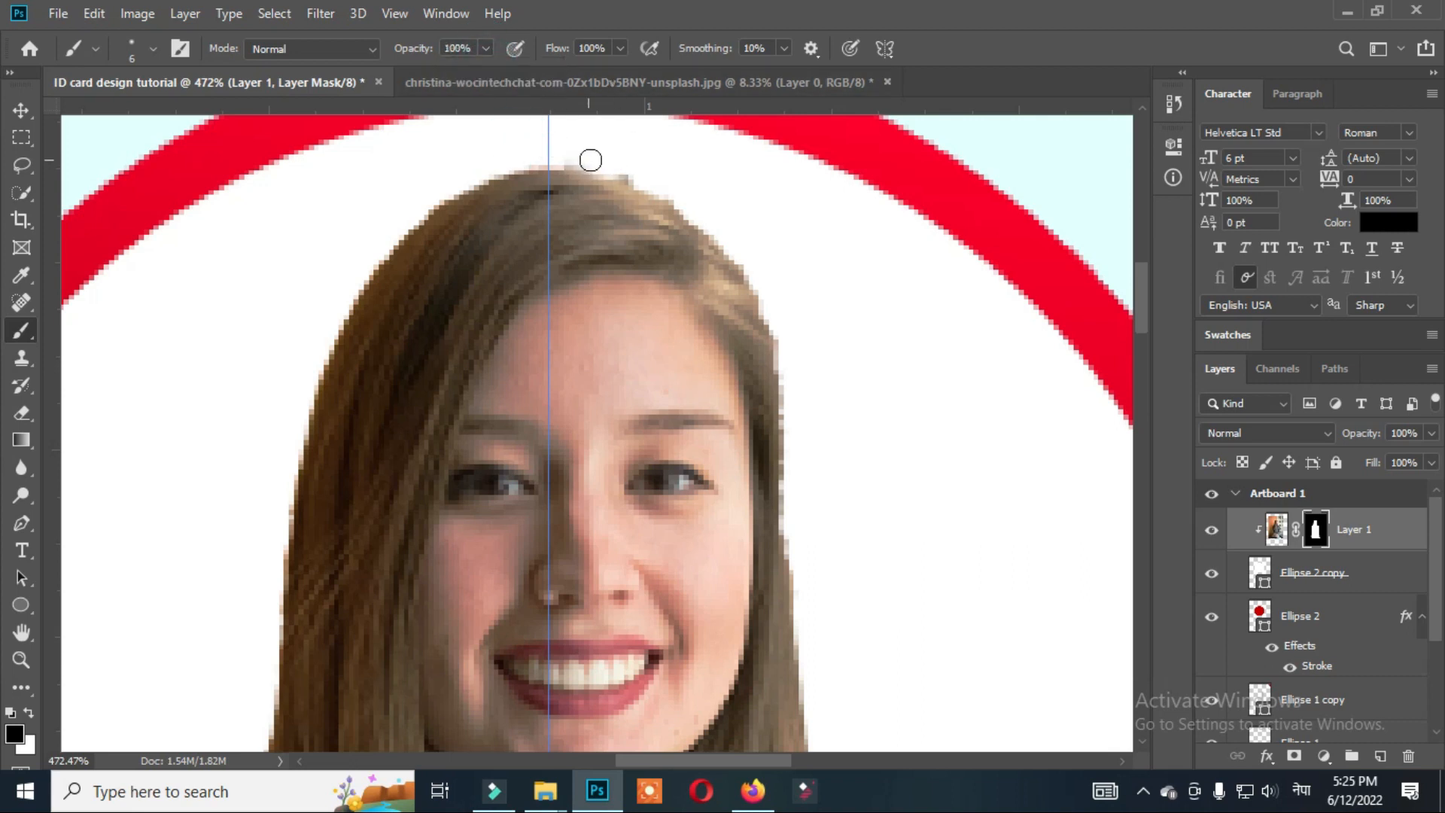
pyautogui.scroll(-9, 671, 339)
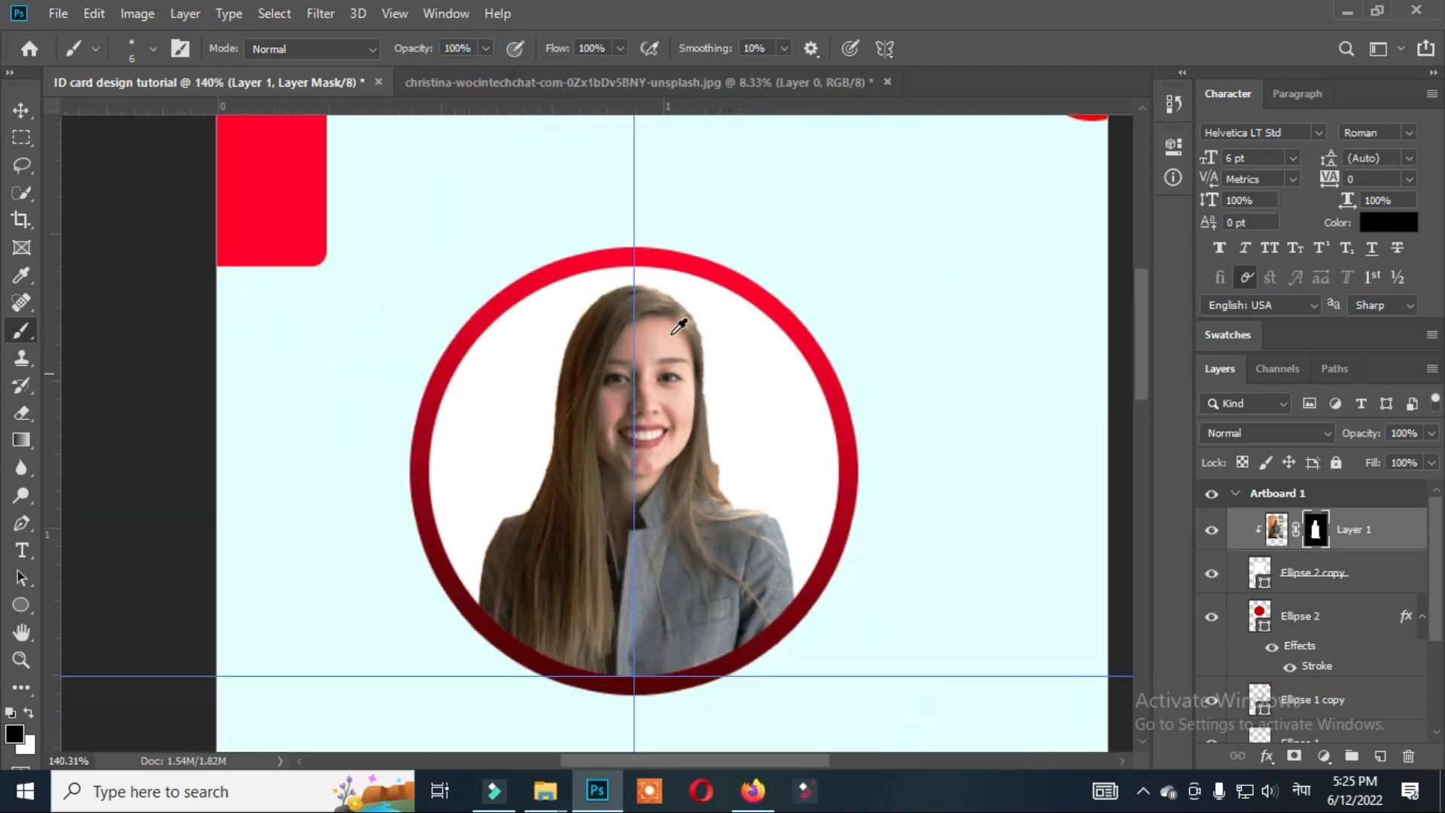
# - Widen the portrait to about 107%, scale it down slightly and nudge it upwards inside the circle
pyautogui.press('v')
pyautogui.moveTo(835, 527); pyautogui.dragTo(850, 520)
pyautogui.moveTo(406, 518); pyautogui.dragTo(390, 520)
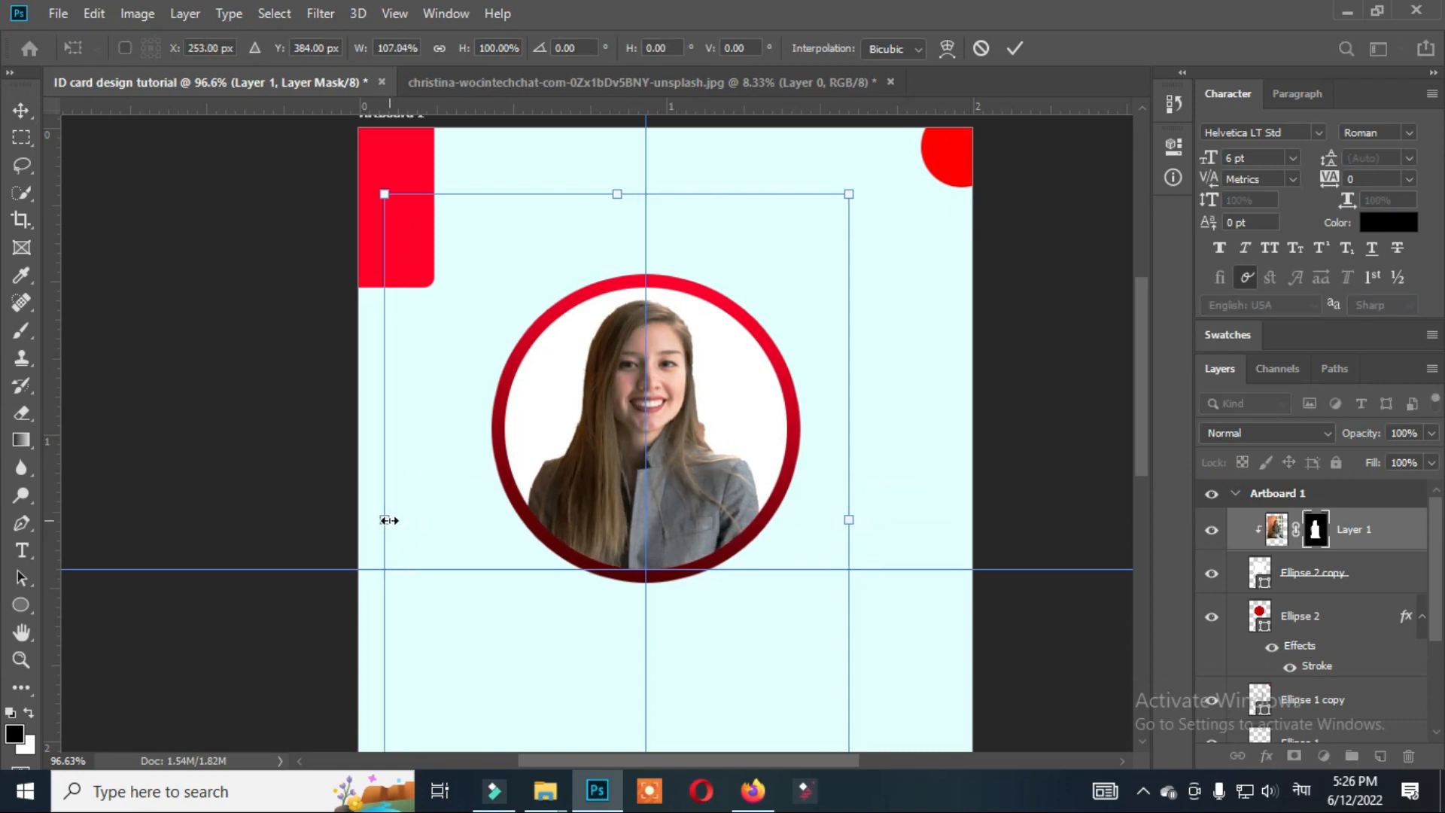
pyautogui.press('Return')
pyautogui.moveTo(850, 194); pyautogui.dragTo(841, 211)
pyautogui.moveTo(687, 410); pyautogui.dragTo(688, 393)
pyautogui.press('Return')
pyautogui.scroll(-4, 738, 422)
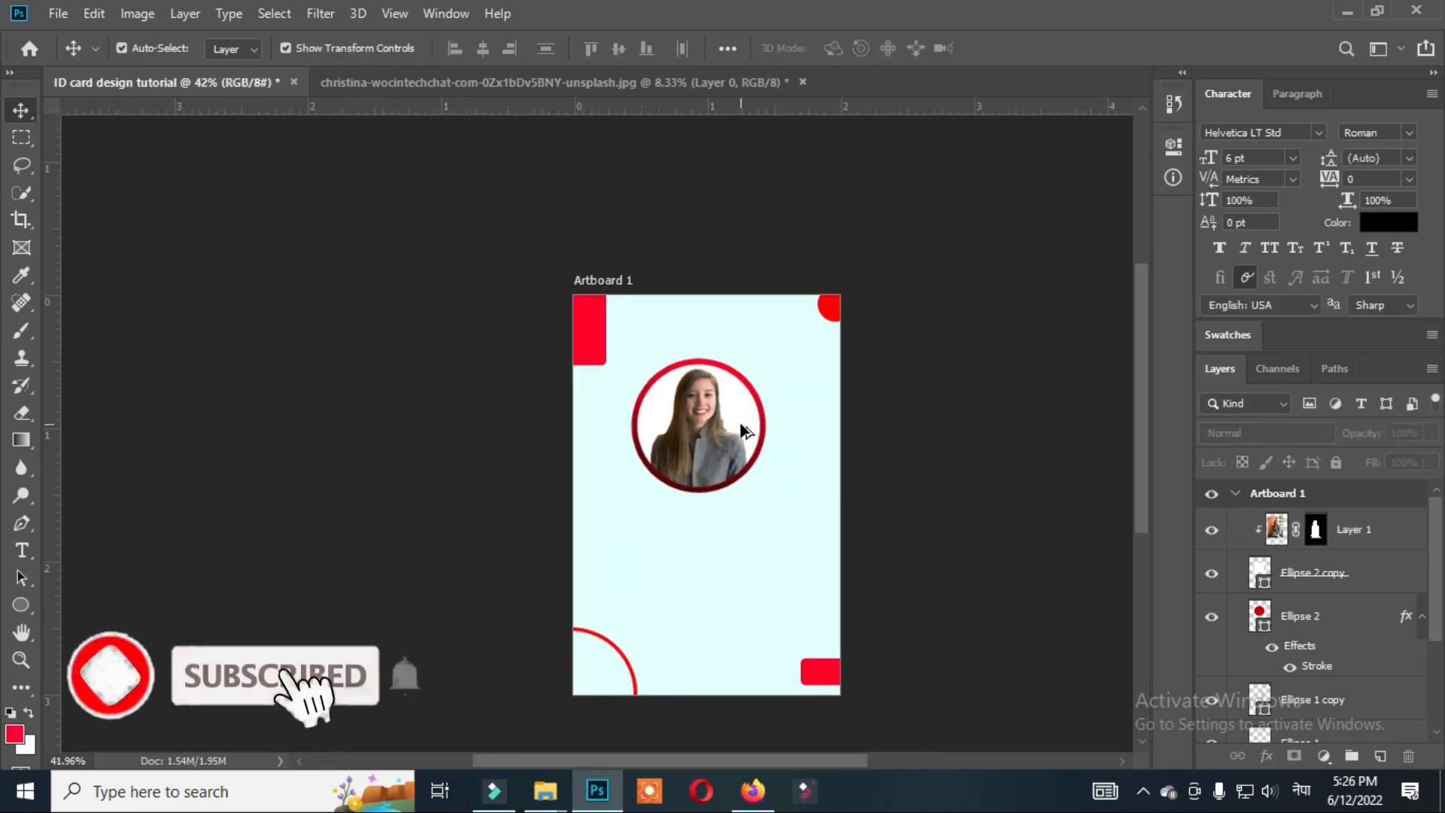
# - Duplicate the upper-left red rounded rectangle and place a smaller copy to the right of the portrait circle
pyautogui.scroll(1, 742, 425)
pyautogui.moveTo(562, 297); pyautogui.dragTo(831, 541)
pyautogui.moveTo(844, 476); pyautogui.dragTo(816, 423)
pyautogui.click(941, 454)
# - Make two progressively smaller copies of the small rounded rectangle and arrange all three beside the portrait circle
pyautogui.scroll(3, 902, 427)
pyautogui.moveTo(646, 440); pyautogui.dragTo(703, 344)
pyautogui.moveTo(729, 304); pyautogui.dragTo(640, 345)
pyautogui.press('Return')
pyautogui.moveTo(663, 459); pyautogui.dragTo(747, 309)
pyautogui.moveTo(637, 350); pyautogui.dragTo(587, 511)
pyautogui.moveTo(594, 488); pyautogui.dragTo(587, 494)
pyautogui.press('Return')
# - Set the opacity of the three small rounded rectangles to 18% and their fill to 50%
pyautogui.click(753, 301)
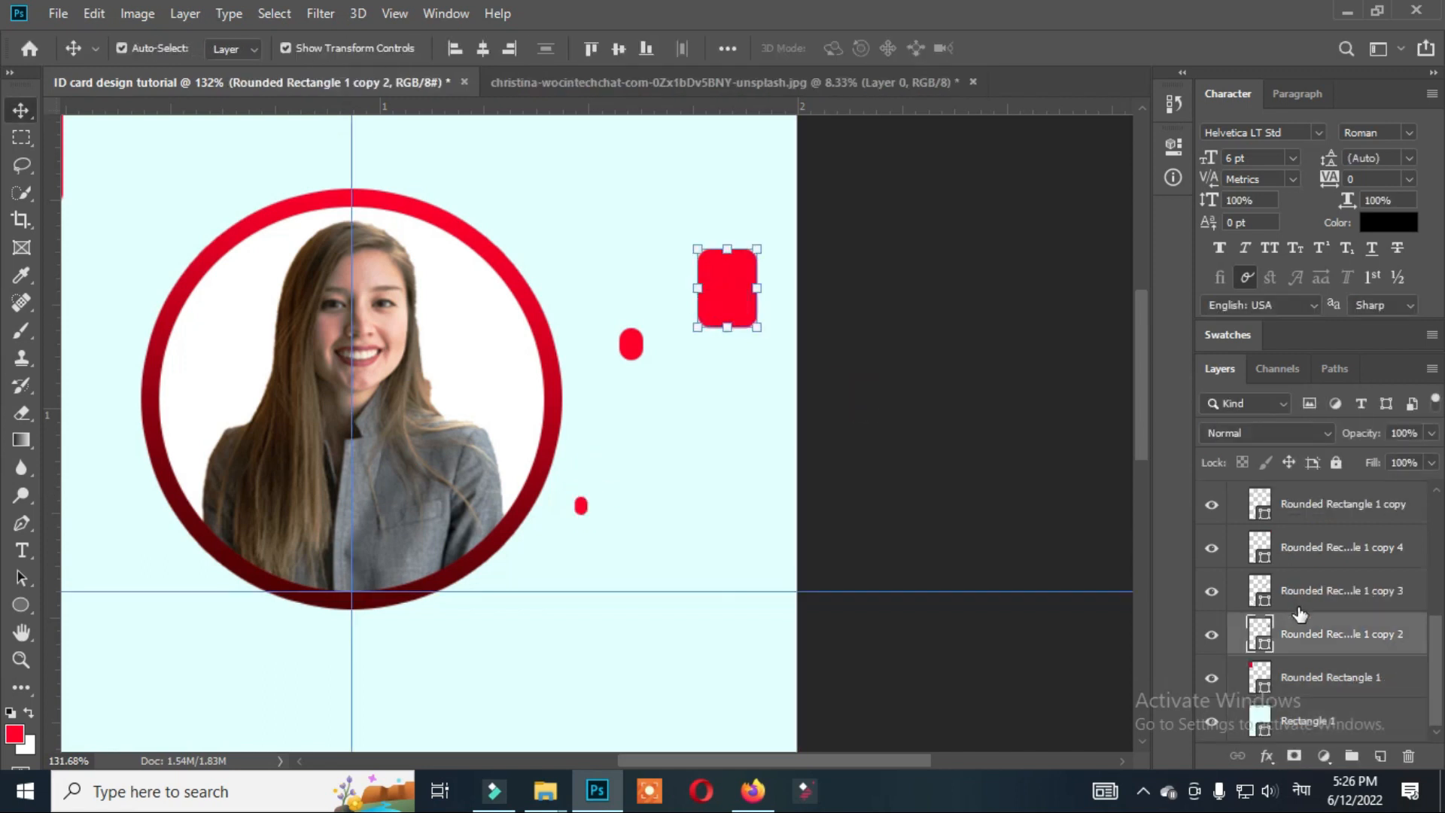
pyautogui.keyDown('shift'); pyautogui.click(1310, 590); pyautogui.keyUp('shift')
pyautogui.keyDown('shift'); pyautogui.click(1316, 548); pyautogui.keyUp('shift')
pyautogui.click(1431, 432)
pyautogui.moveTo(1434, 457); pyautogui.dragTo(1351, 465)
pyautogui.click(1432, 437)
pyautogui.click(1432, 463)
pyautogui.moveTo(1434, 486); pyautogui.dragTo(1380, 486)
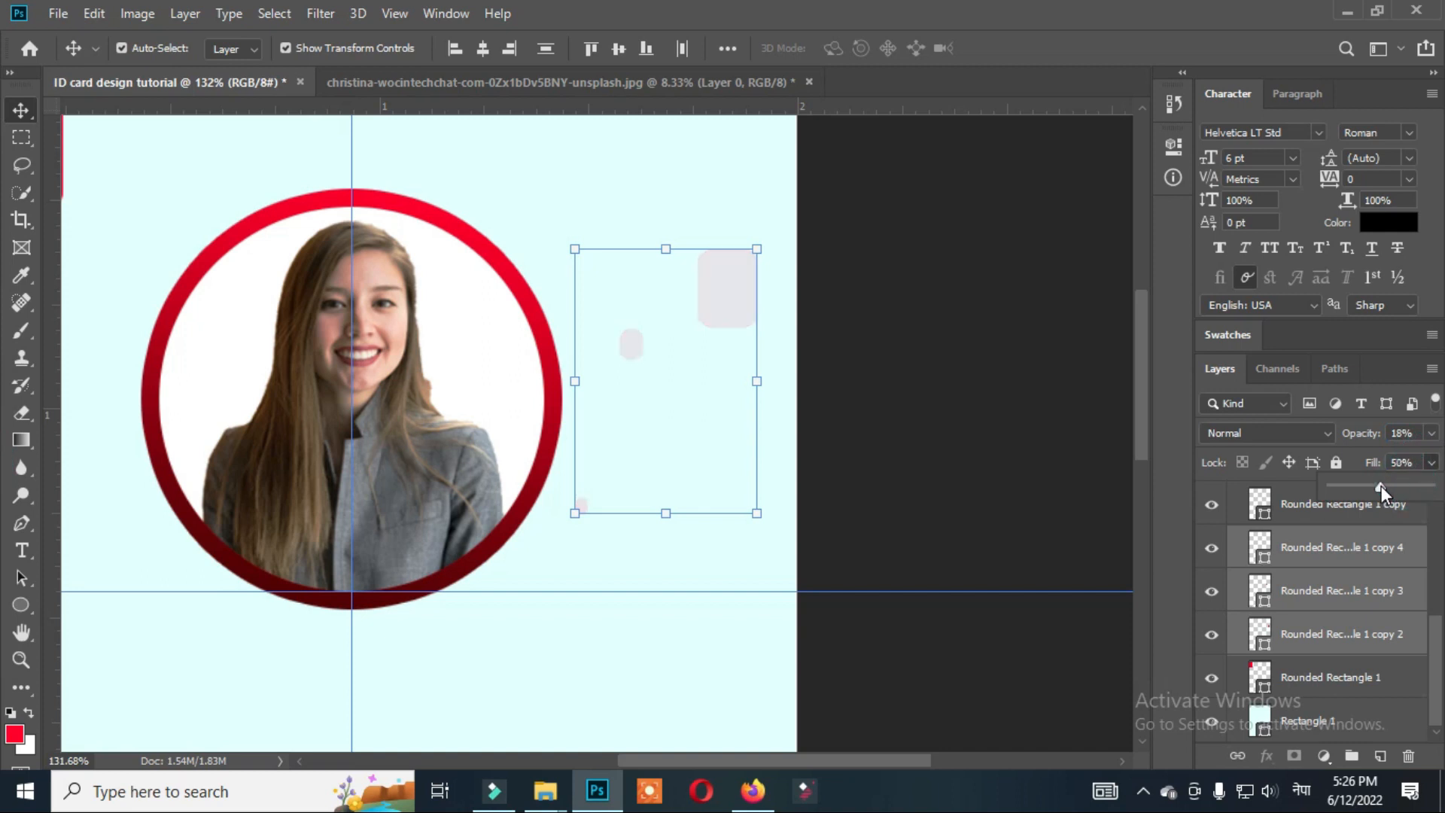
pyautogui.click(989, 445)
# - Duplicate the three faint rounded rectangles together and place the copies below the portrait circle, near the artboard's left side
pyautogui.click(1369, 552)
pyautogui.keyDown('shift'); pyautogui.click(1338, 591); pyautogui.keyUp('shift')
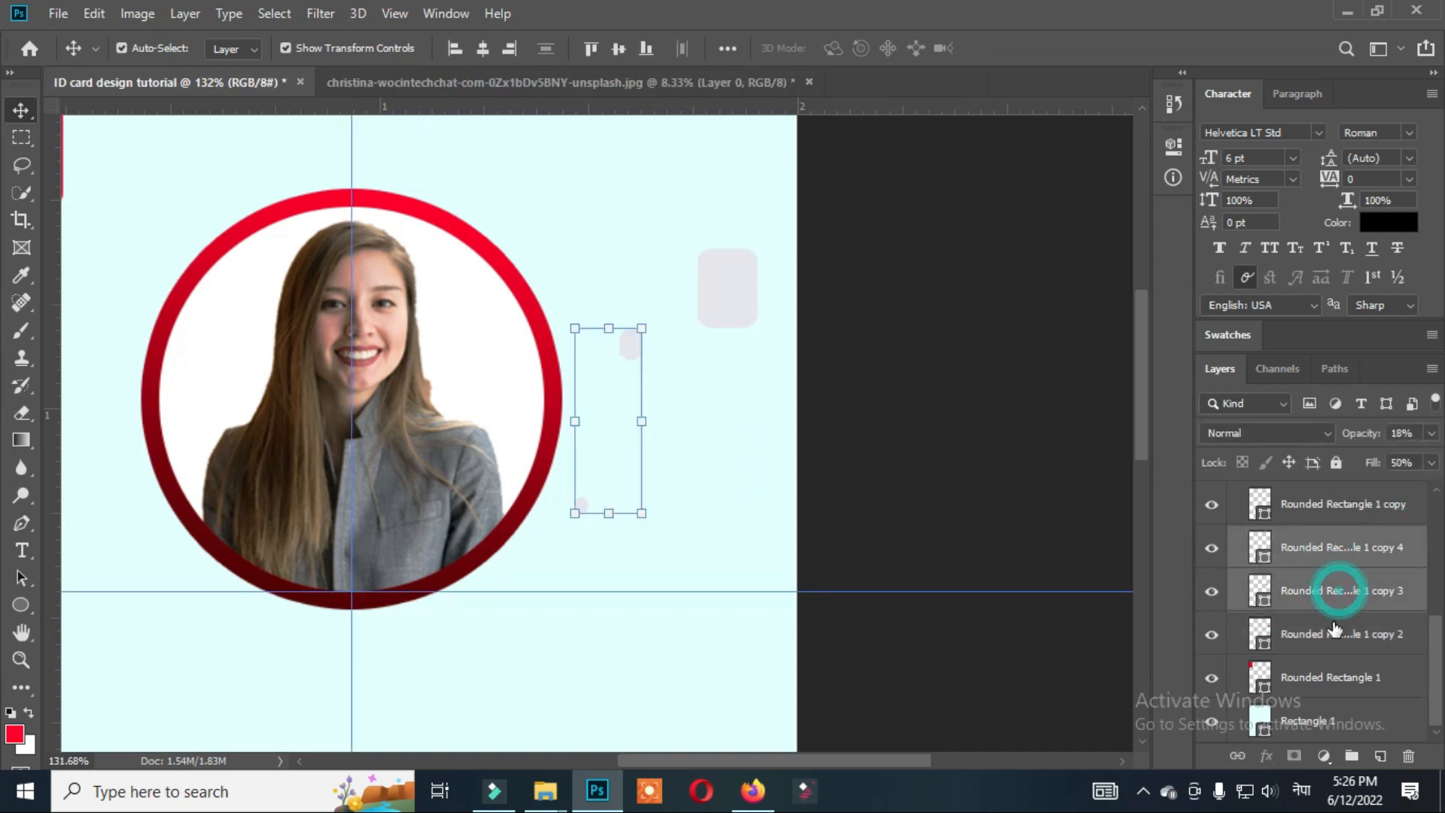
pyautogui.keyDown('shift'); pyautogui.click(1335, 633); pyautogui.keyUp('shift')
pyautogui.moveTo(738, 305); pyautogui.dragTo(180, 676)
pyautogui.scroll(-5, 180, 676)
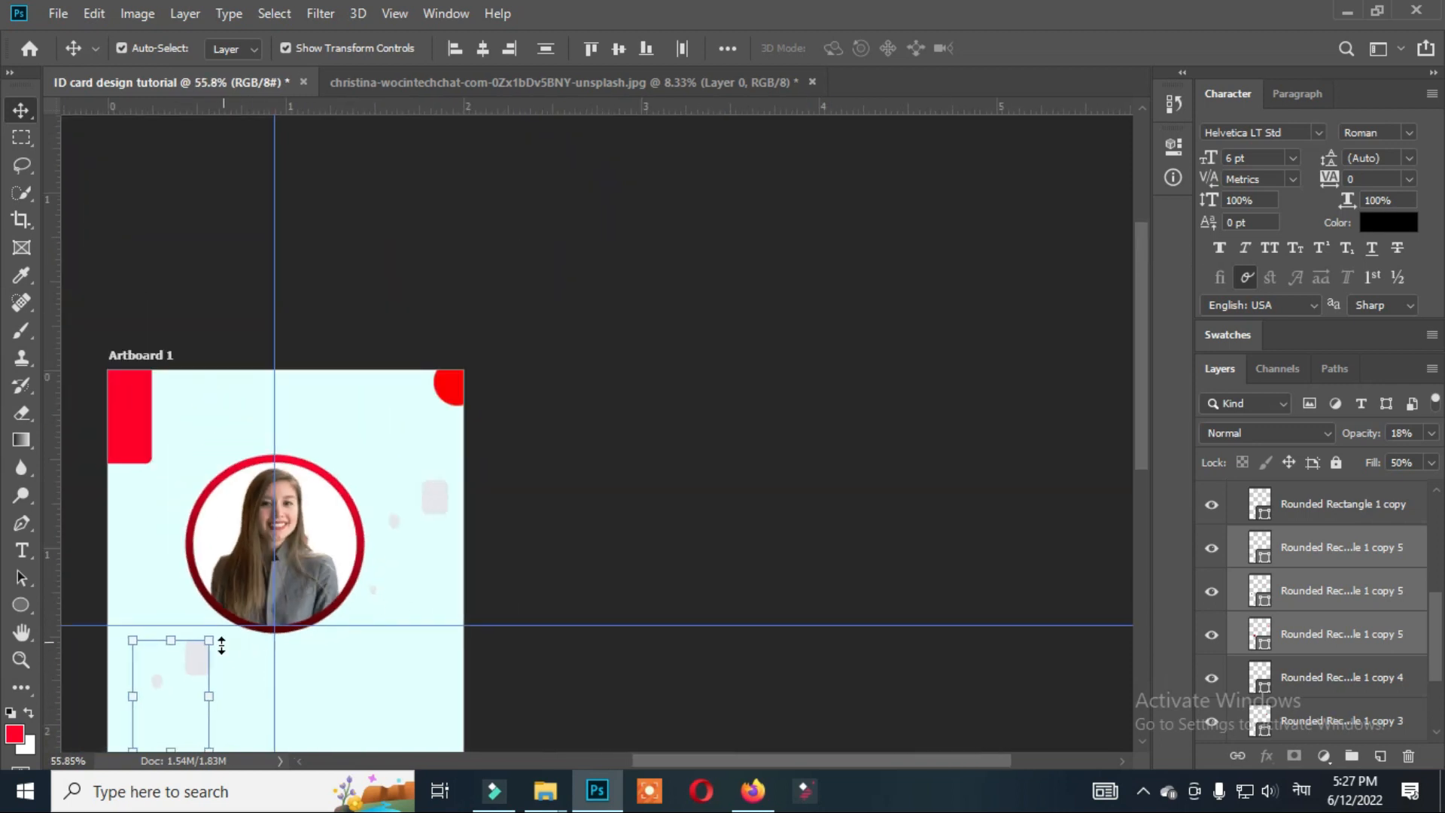
pyautogui.scroll(3, 633, 403)
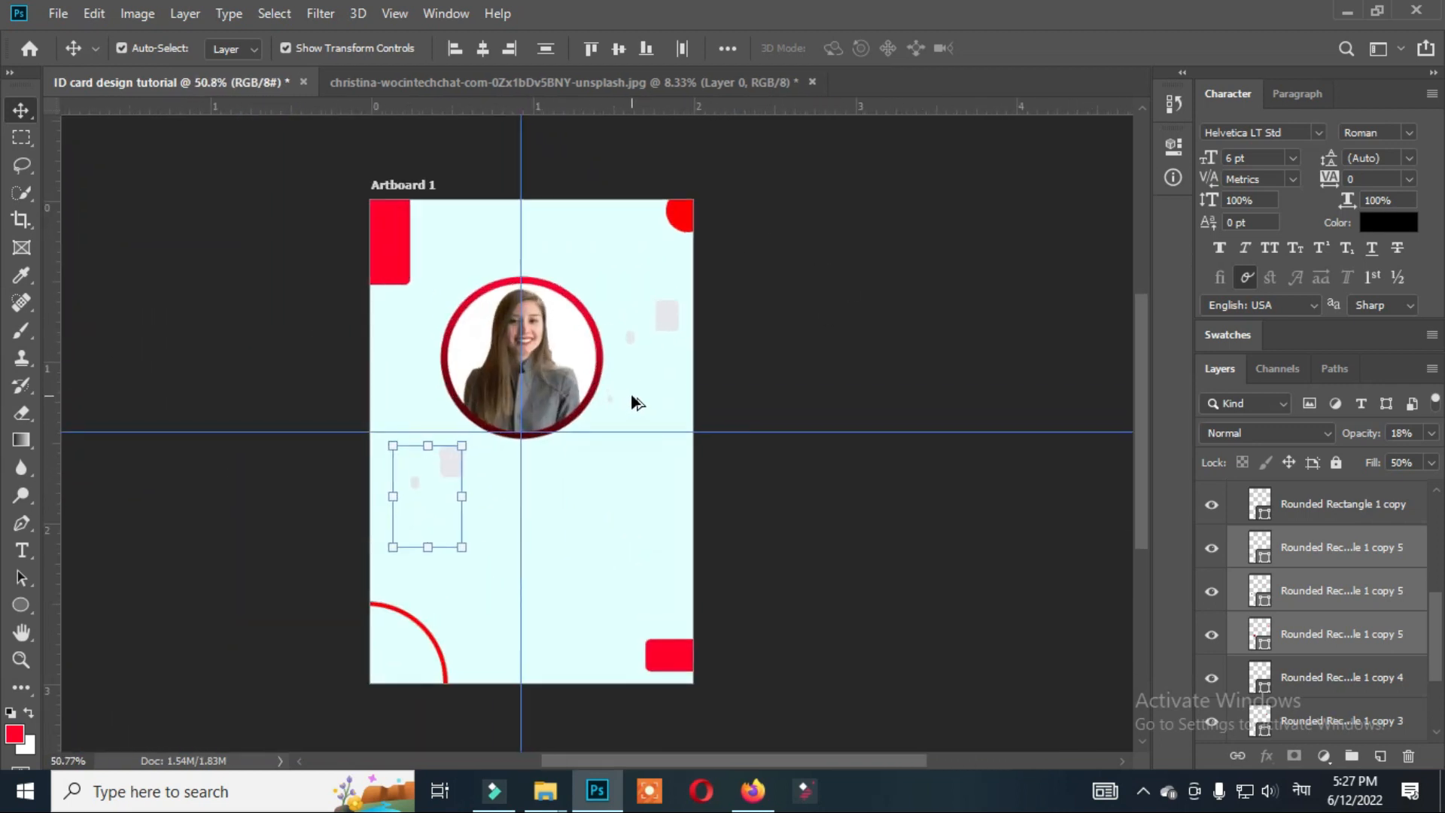
# - Scatter more copies of the three faint rounded rectangles at the artboard's lower centre, lower right and upper edge
pyautogui.moveTo(451, 471); pyautogui.dragTo(516, 622)
pyautogui.click(894, 322)
pyautogui.rightClick(906, 381)
pyautogui.click(863, 340)
# - Move the stray rounded rectangle layer from outside the artboard into Artboard 1, at the top of its layers
pyautogui.scroll(3, 526, 597)
pyautogui.scroll(-5, 516, 655)
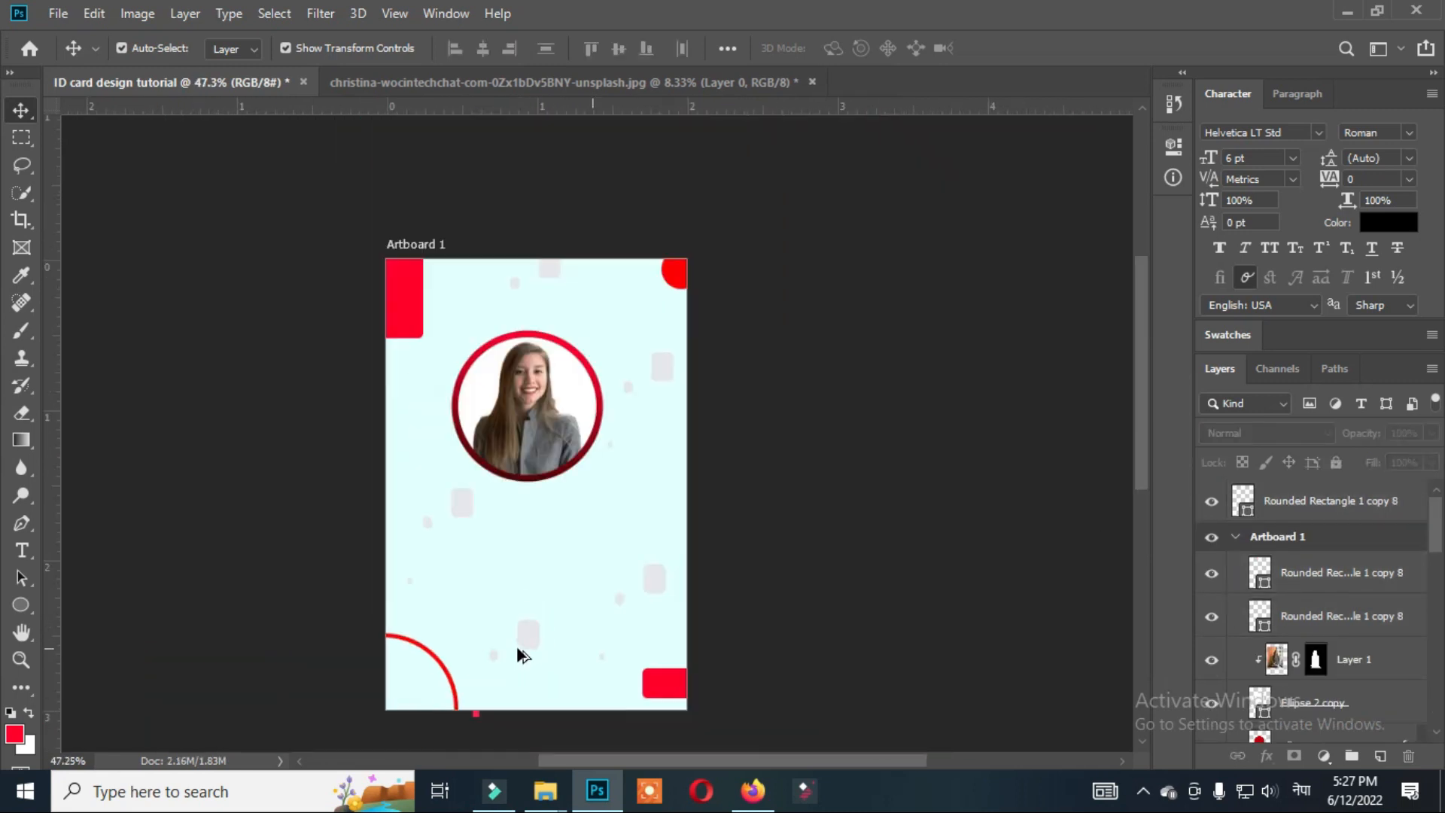
pyautogui.moveTo(1339, 506); pyautogui.dragTo(1317, 549)
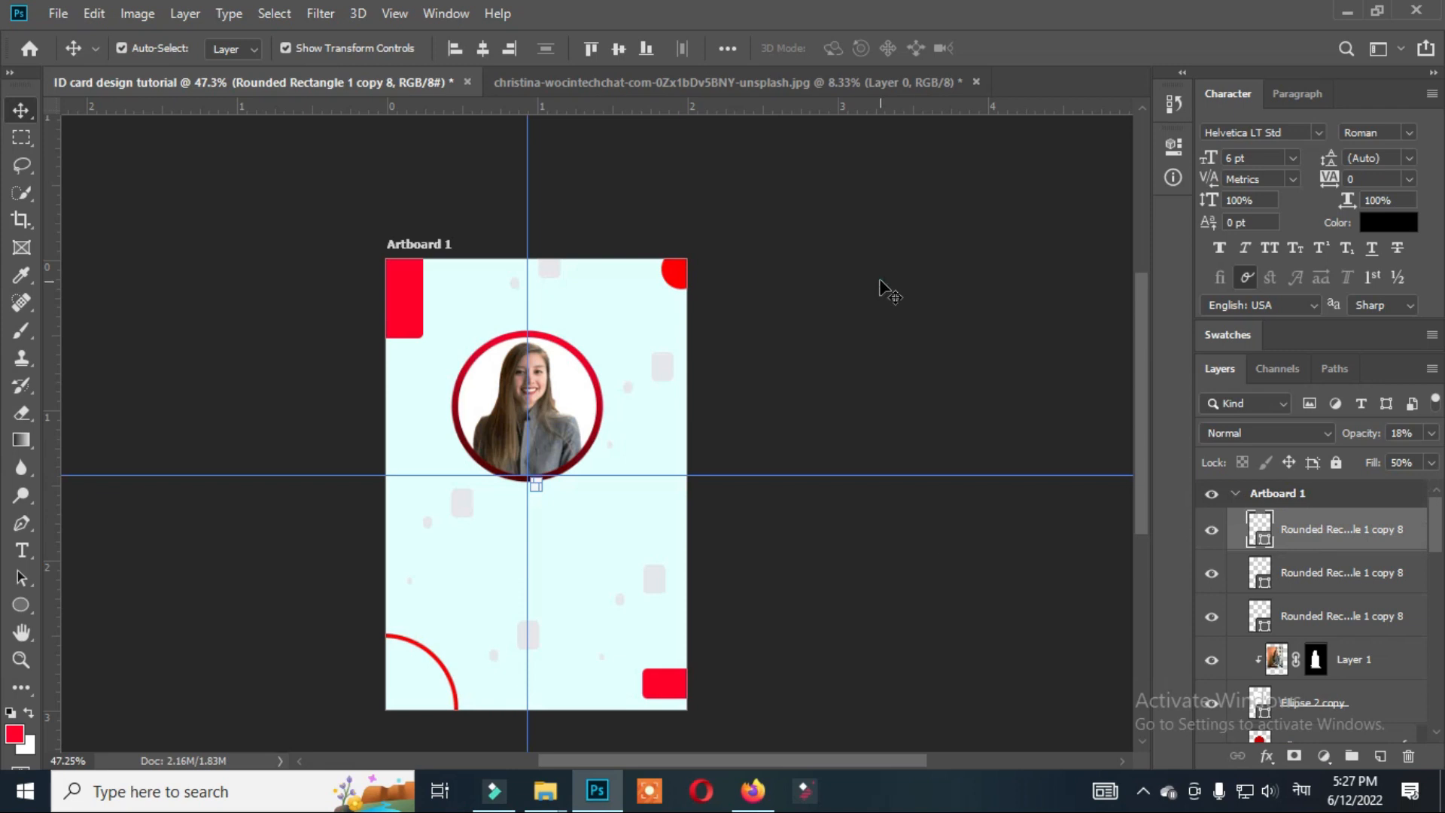
pyautogui.scroll(-1, 828, 512)
pyautogui.scroll(2, 546, 527)
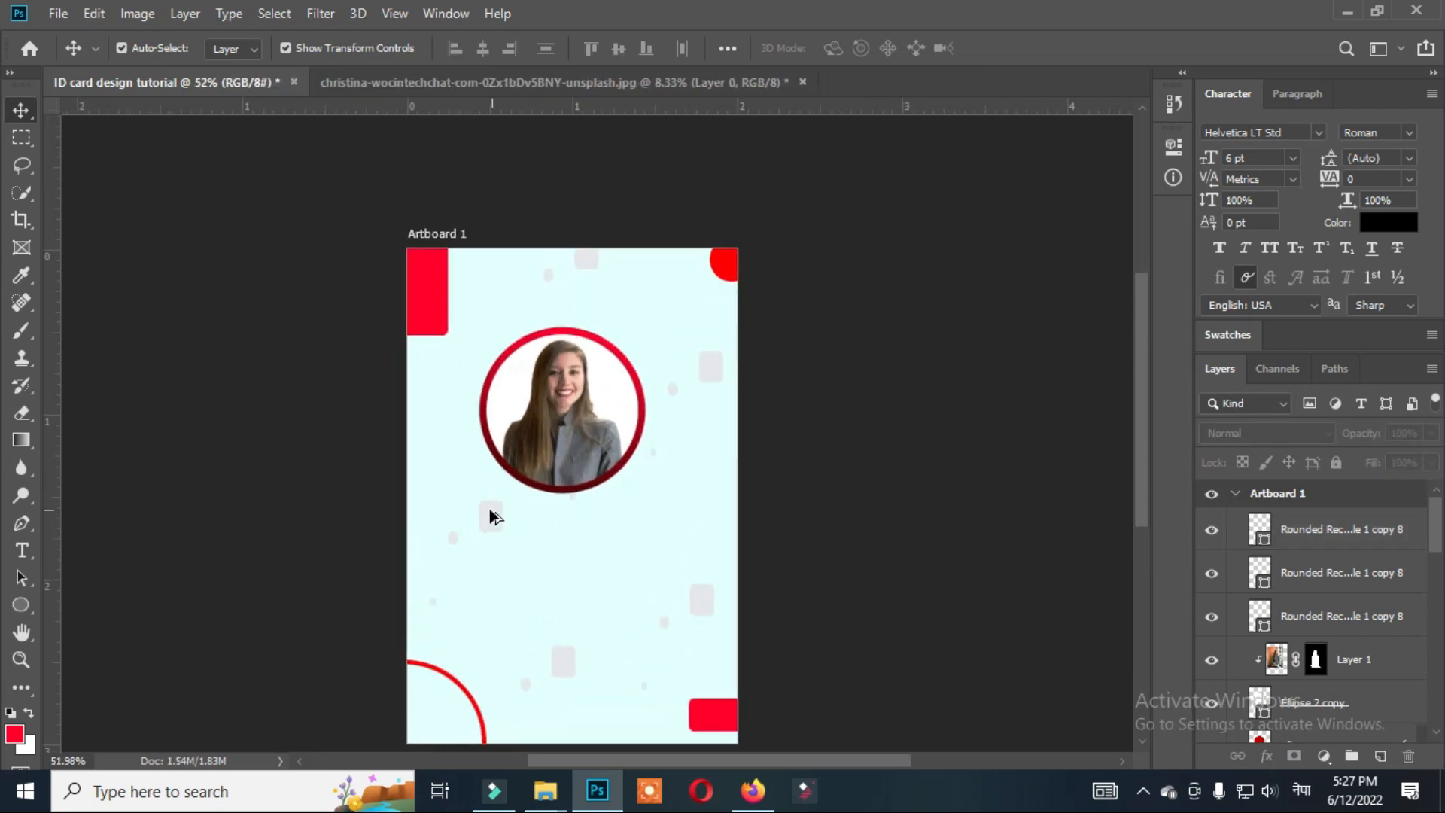
# - Paste a 6 pt text line above the portrait circle, beside the upper-left red rectangle
pyautogui.click(21, 550)
pyautogui.click(474, 282)
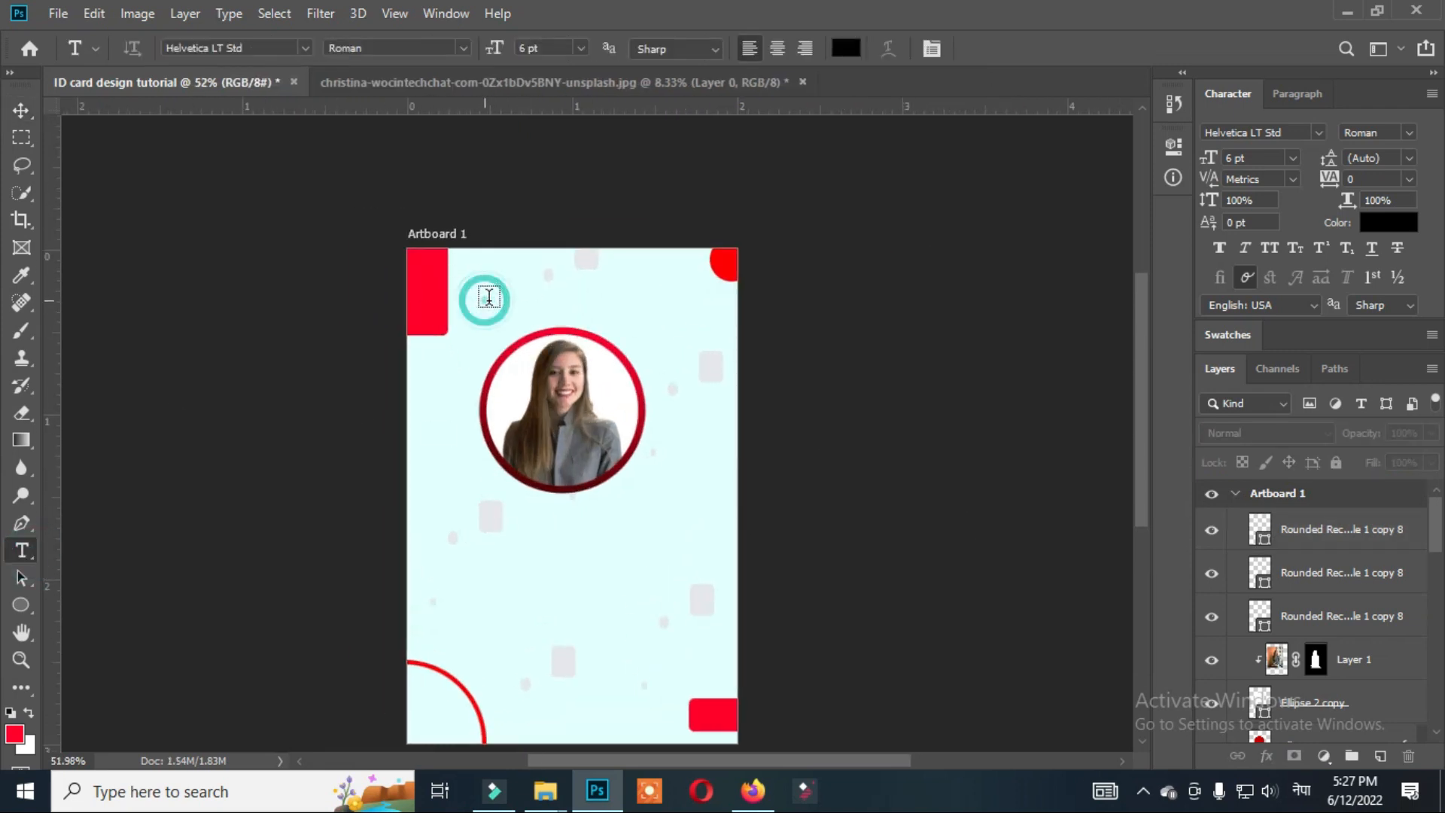
pyautogui.hotkey('ctrl', 'v')
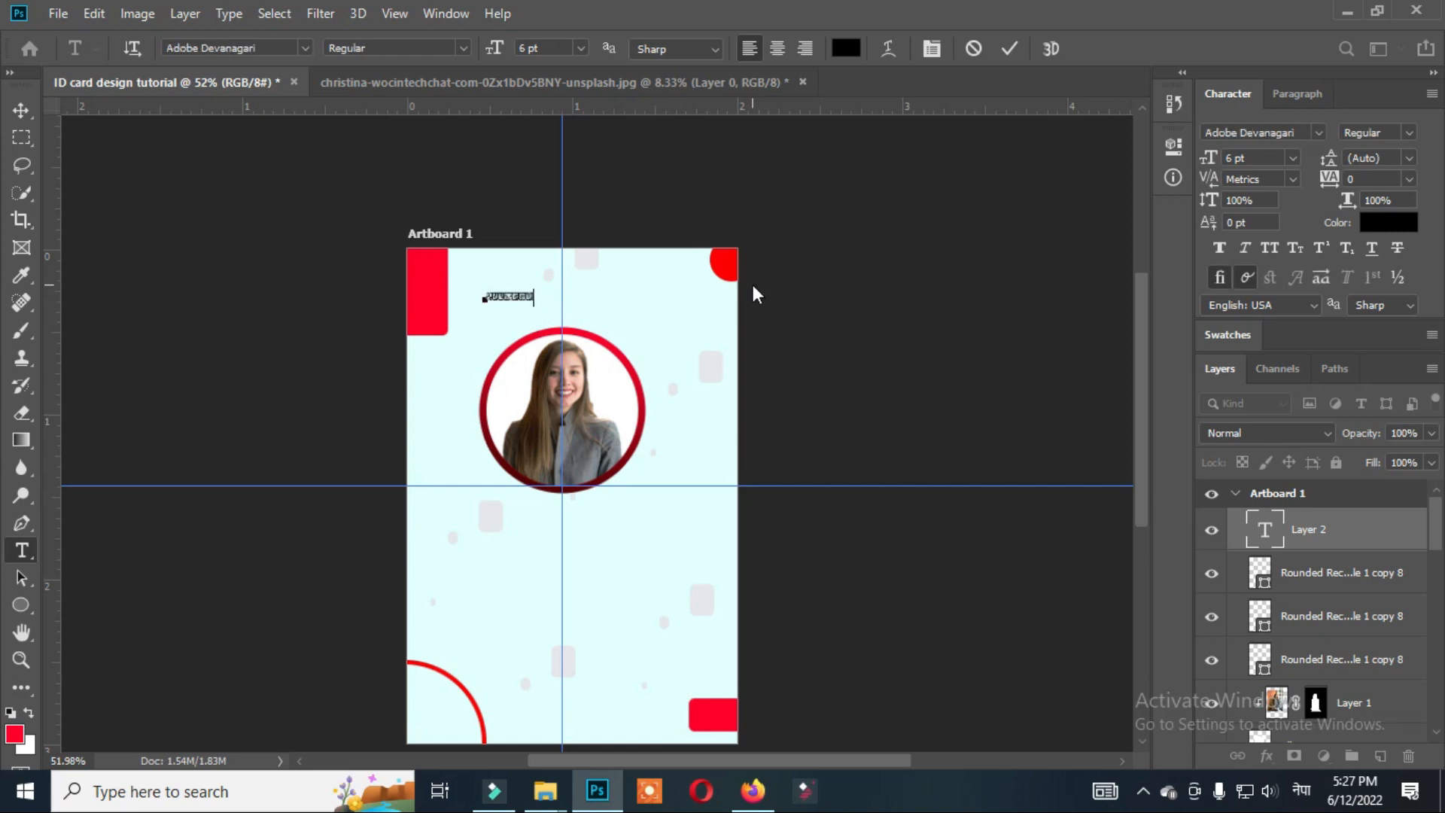